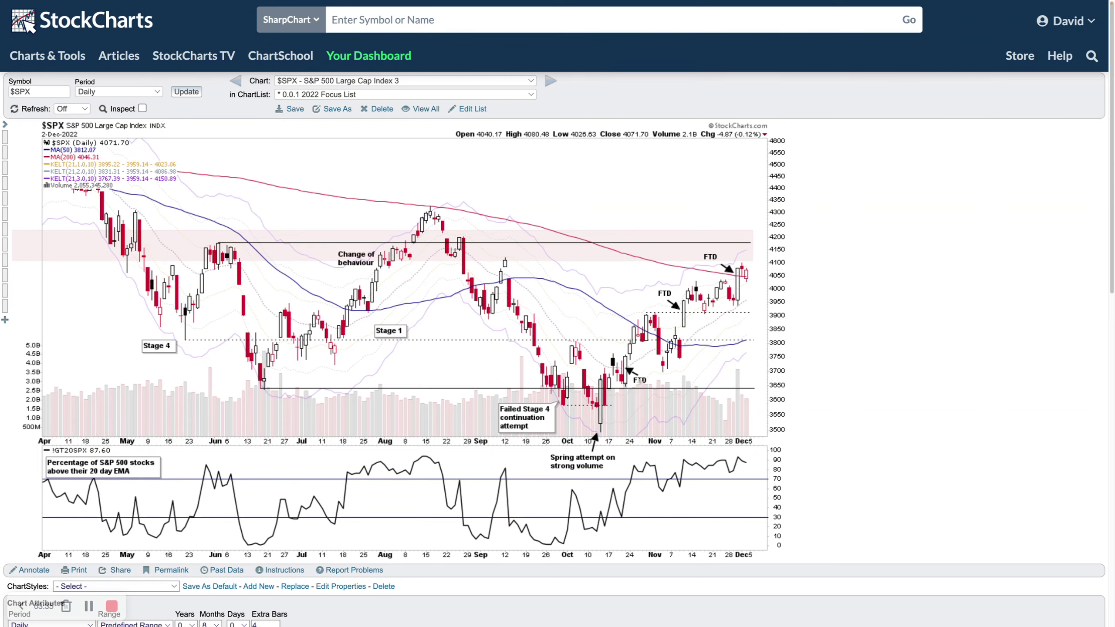
Inspect recent price levels on the daily $SPX chart, and mark the latest December candles around the 200-day moving average.
left_click(142, 108)
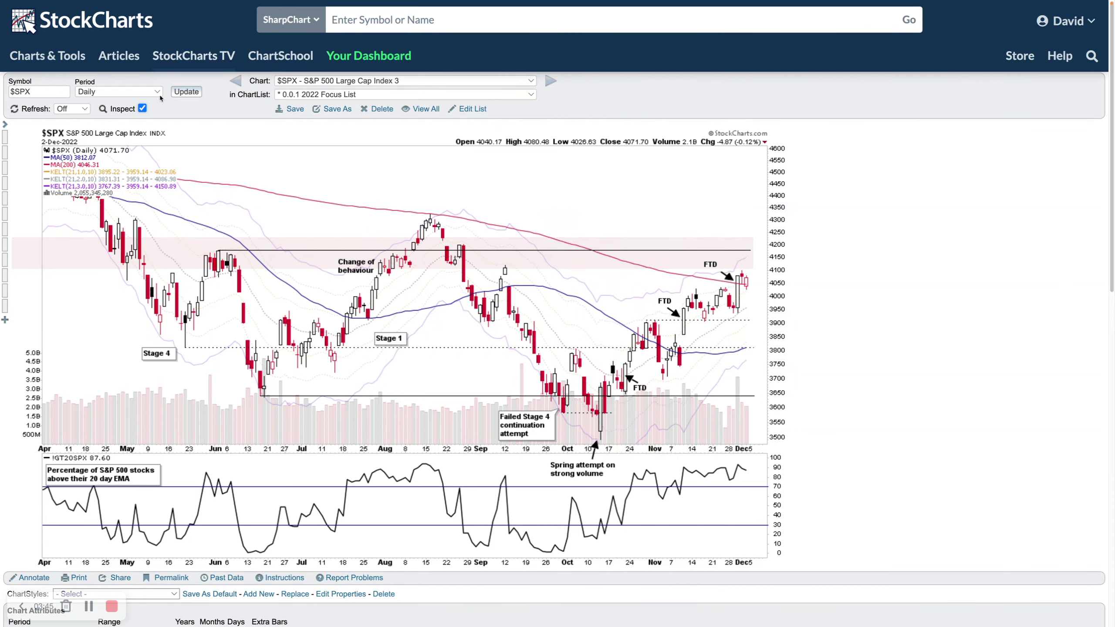
left_click(142, 108)
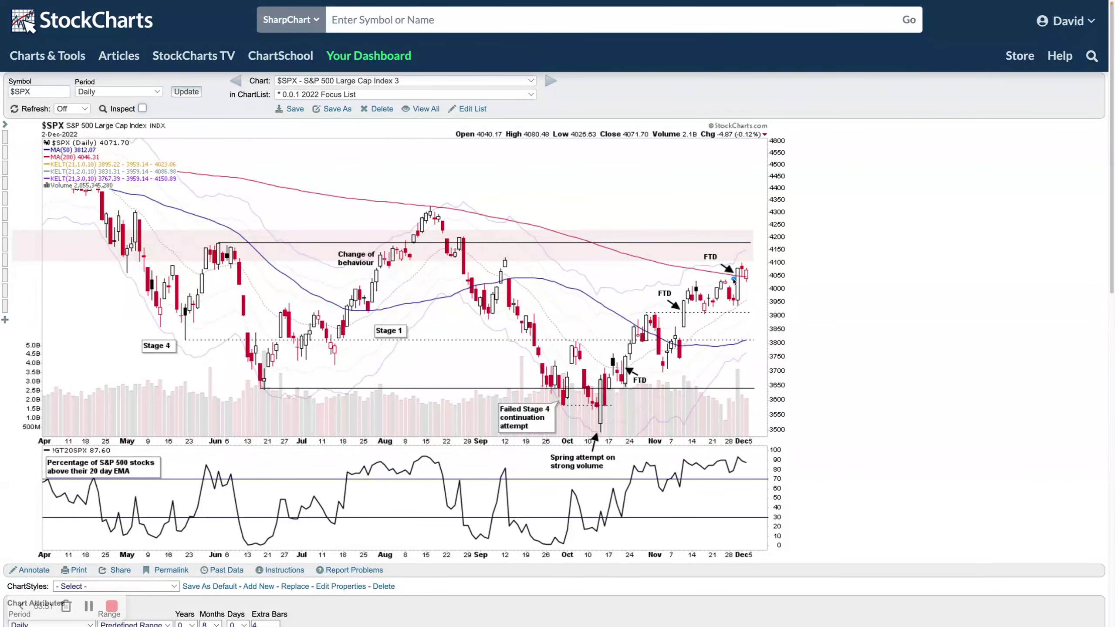
left_click_drag(740, 263, 749, 281)
left_click_drag(736, 269, 740, 301)
left_click_drag(739, 286, 758, 285)
key("e")
left_click_drag(752, 276, 758, 291)
Trace a curve from September through the November FTD, box the breadth readings above 70 since late October, and clear the markings.
mouse_move(476, 246)
left_mouse_down()
mouse_move(521, 263)
mouse_move(571, 323)
mouse_move(625, 346)
mouse_move(755, 276)
left_mouse_up()
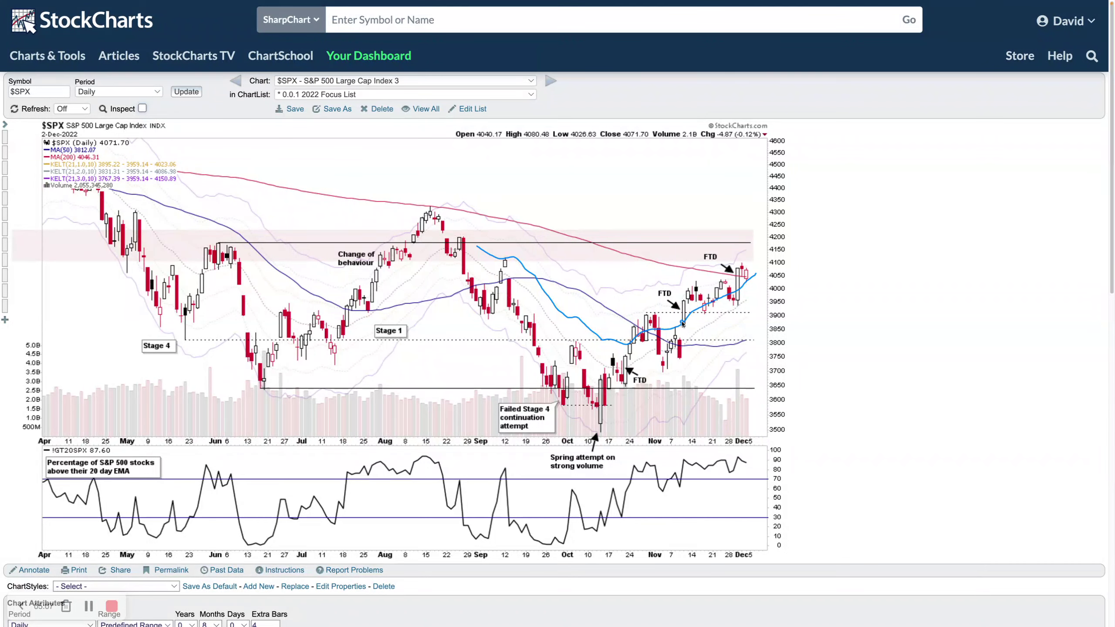
mouse_move(683, 325)
left_mouse_down()
mouse_move(676, 307)
mouse_move(737, 259)
mouse_move(748, 290)
mouse_move(678, 329)
left_mouse_up()
mouse_move(627, 483)
left_mouse_down()
mouse_move(772, 449)
mouse_move(751, 452)
mouse_move(765, 491)
left_mouse_up()
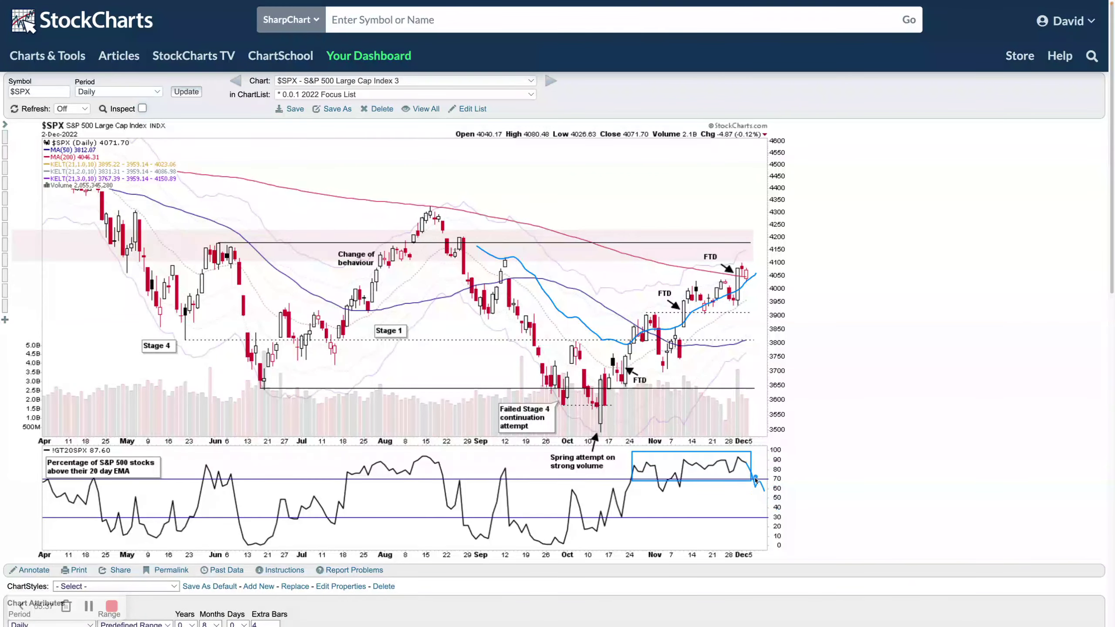
key("e")
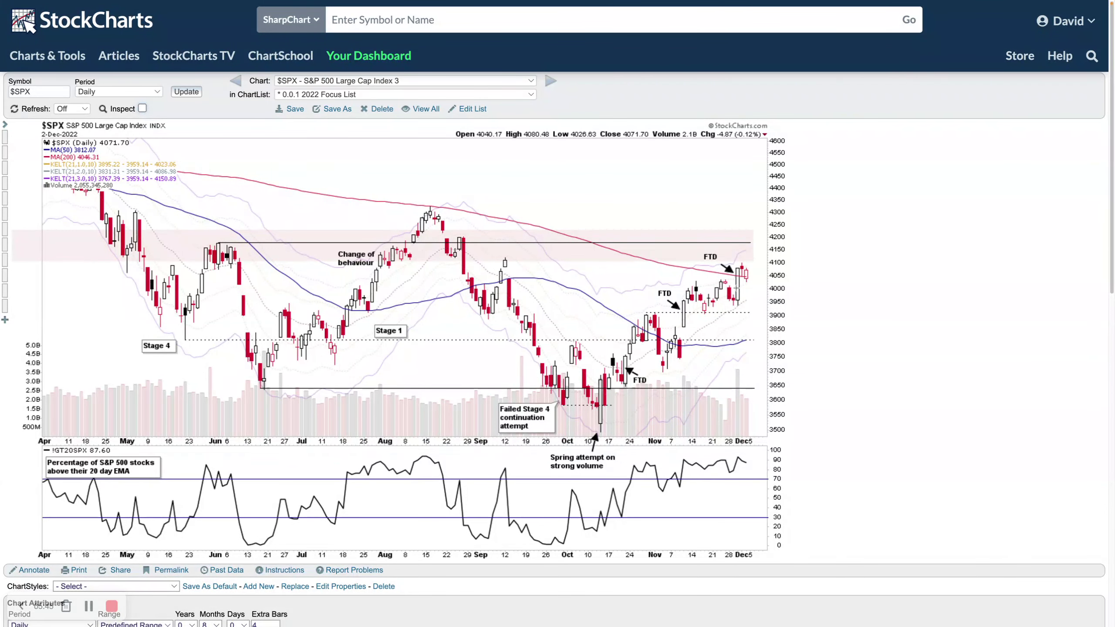
Open the SPY 195-minute chart and set the 13-period Force Index position to Behind Price.
key("Page_Down")
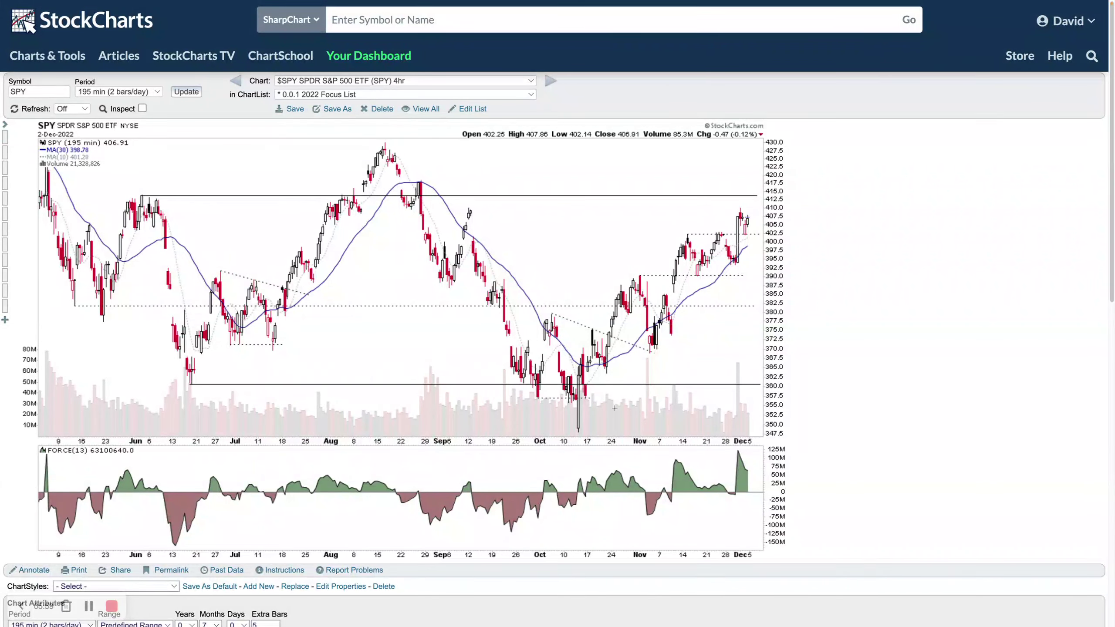
scroll(606, 384, "down", 5)
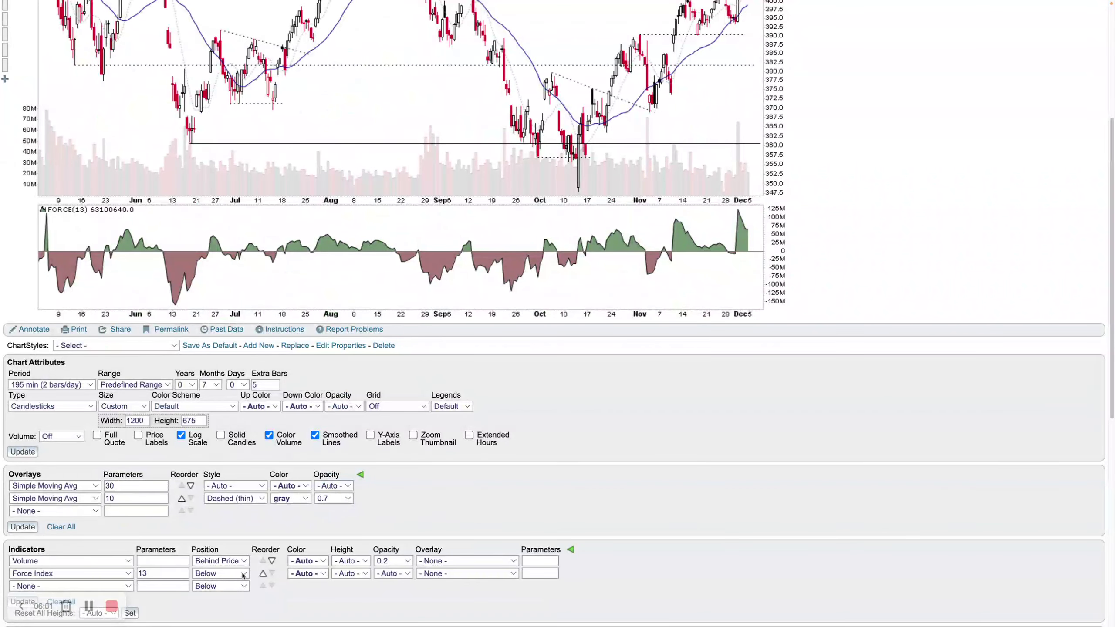
left_click(243, 576)
left_click(219, 562)
left_click(22, 527)
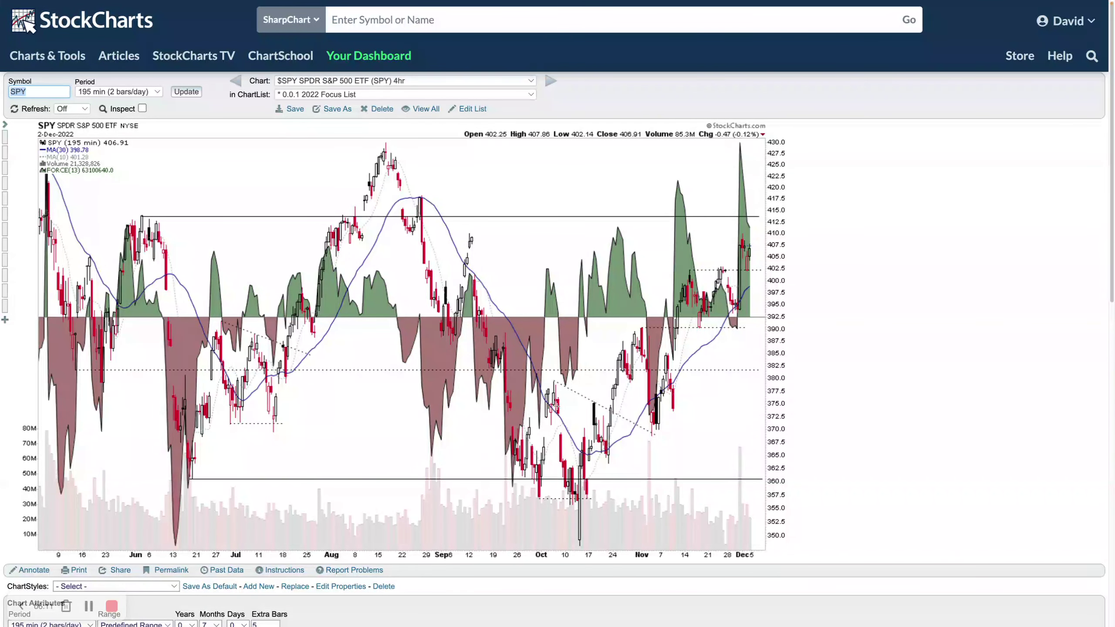
Mark the September–October SPY divergence with a rising line at the Force Index troughs, a falling line under prices, and a circled October low.
left_click_drag(513, 481, 577, 373)
left_click_drag(522, 485, 593, 556)
mouse_move(582, 464)
left_mouse_down()
mouse_move(590, 541)
mouse_move(576, 480)
left_mouse_up()
left_click_drag(590, 315, 591, 314)
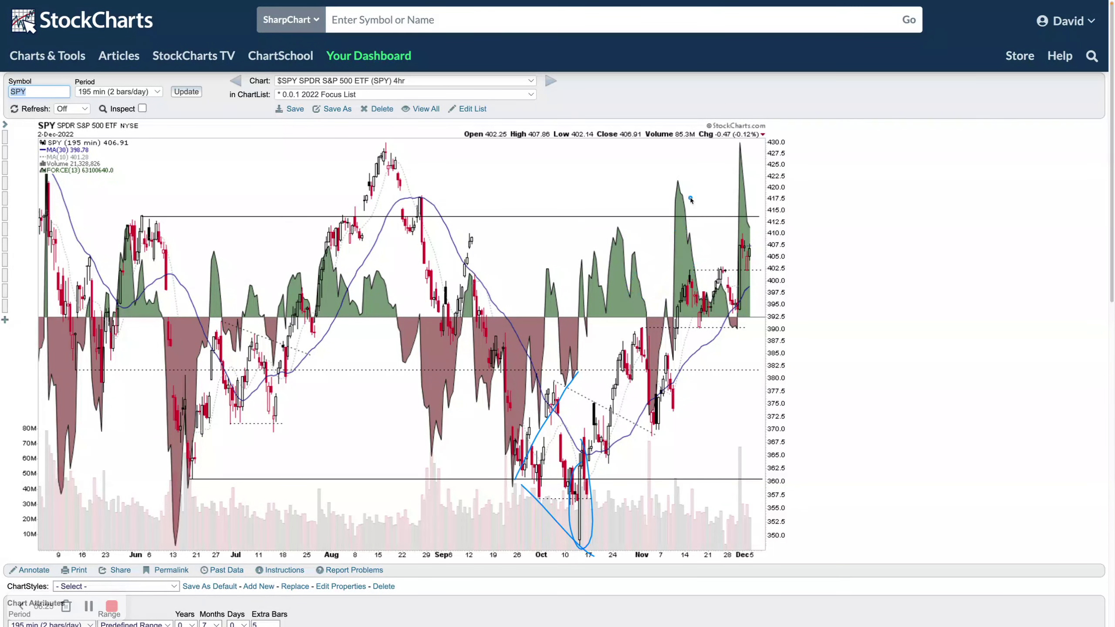
Draw rising lines across the October–December Force Index peaks and beneath the November SPY price lows, and clear the markings.
left_click_drag(607, 227, 801, 116)
left_click_drag(635, 408, 801, 291)
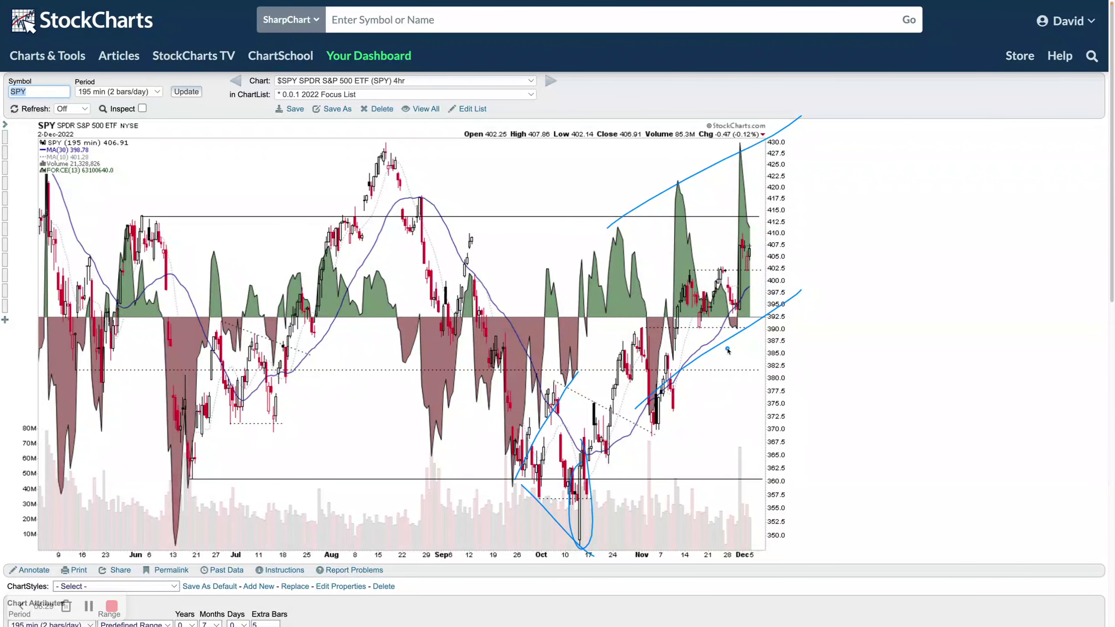
key("Escape")
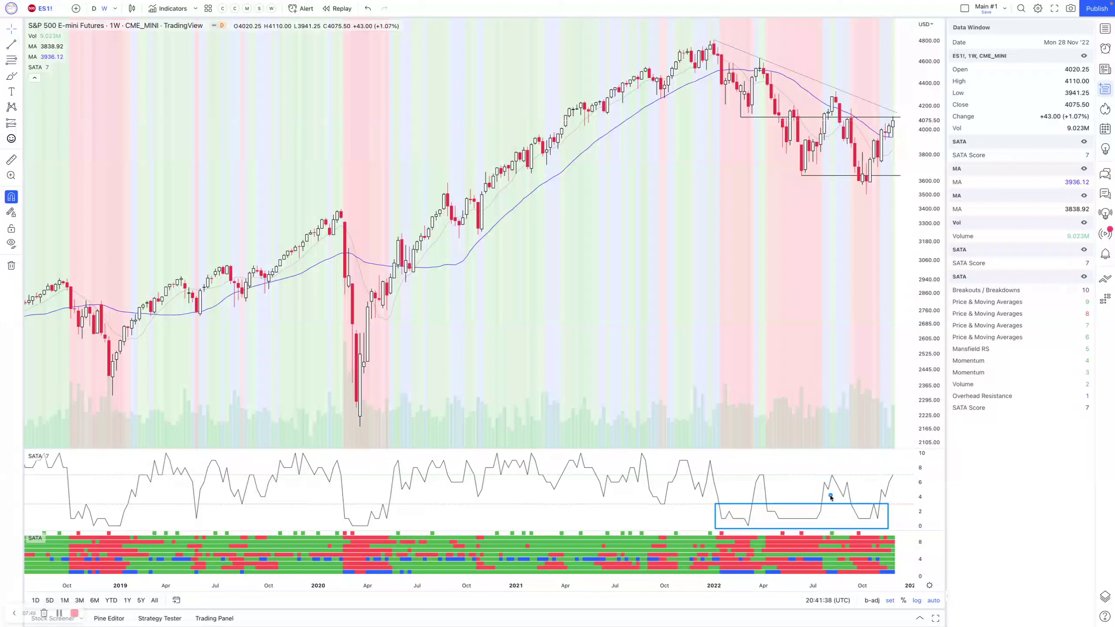
Mark the June–August 2022 rally on TradingView's weekly S&P 500 E-mini chart, and clear the markings.
left_click(819, 517)
left_click_drag(805, 171, 833, 100)
key("Escape")
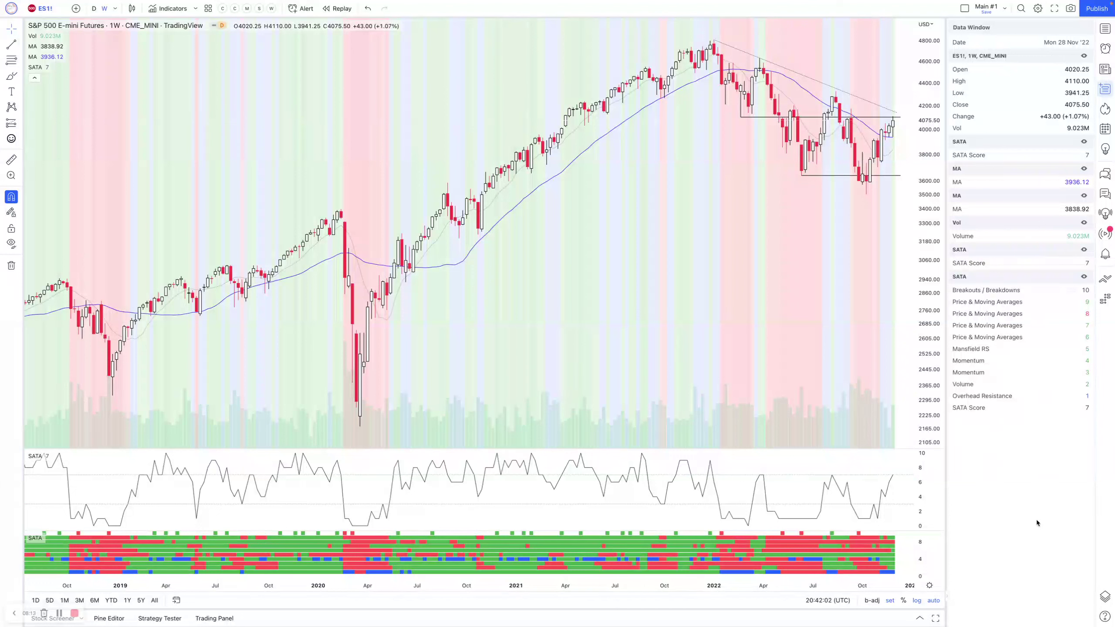
Bring up the weekly E-mini Dow futures chart and mark the latest candle and a continuation above the August high line.
key("space")
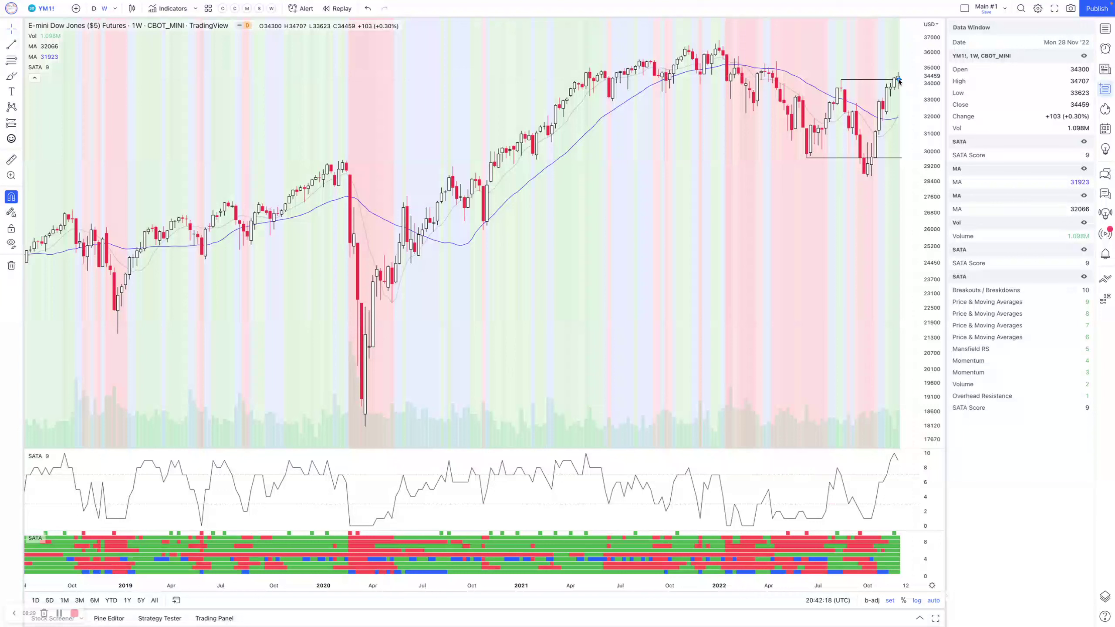
left_click_drag(903, 90, 910, 100)
left_click_drag(902, 81, 914, 59)
Bring up the weekly NASDAQ 100 futures chart and mark the June–August rally, the October lows and the latest candle at the moving average.
key("space")
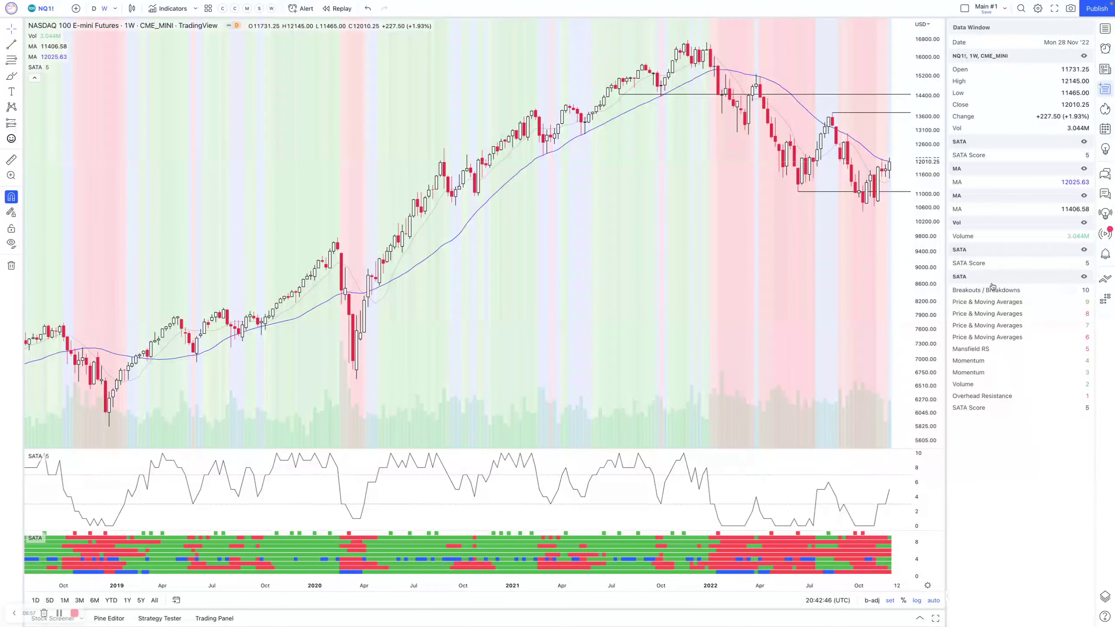
key("alt+t")
left_click_drag(799, 183, 830, 118)
mouse_move(872, 196)
left_mouse_down()
mouse_move(861, 209)
mouse_move(869, 192)
left_mouse_up()
left_click_drag(890, 165, 895, 159)
Bring up the weekly Russell 2000 futures chart and highlight the horizontal level from the January 2022 low to the latest candle.
key("space")
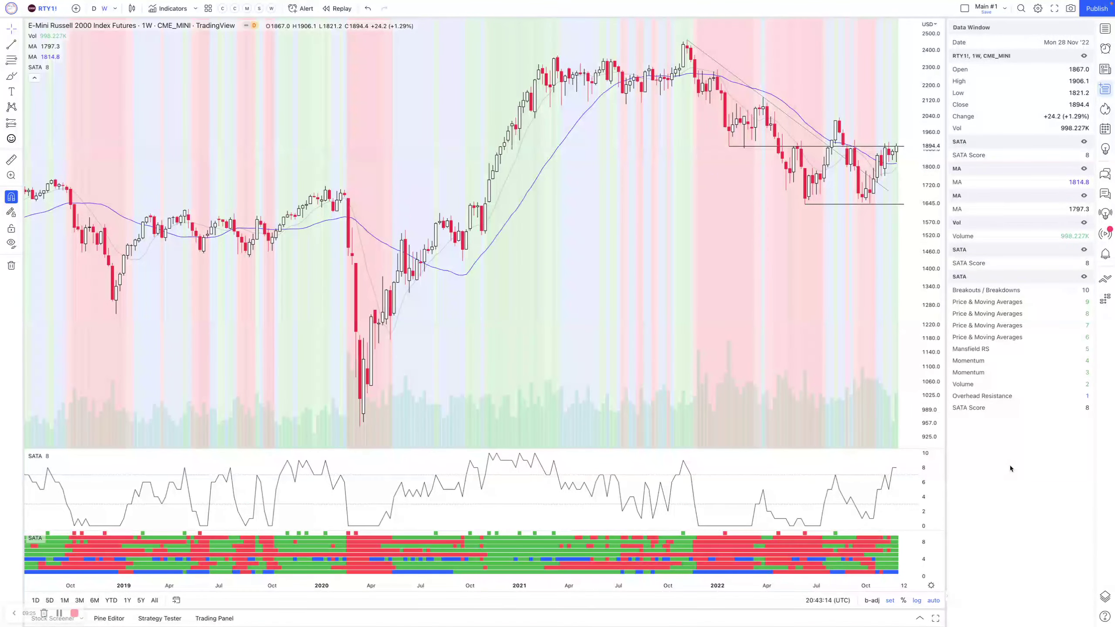
left_click_drag(729, 147, 904, 149)
left_click(725, 150)
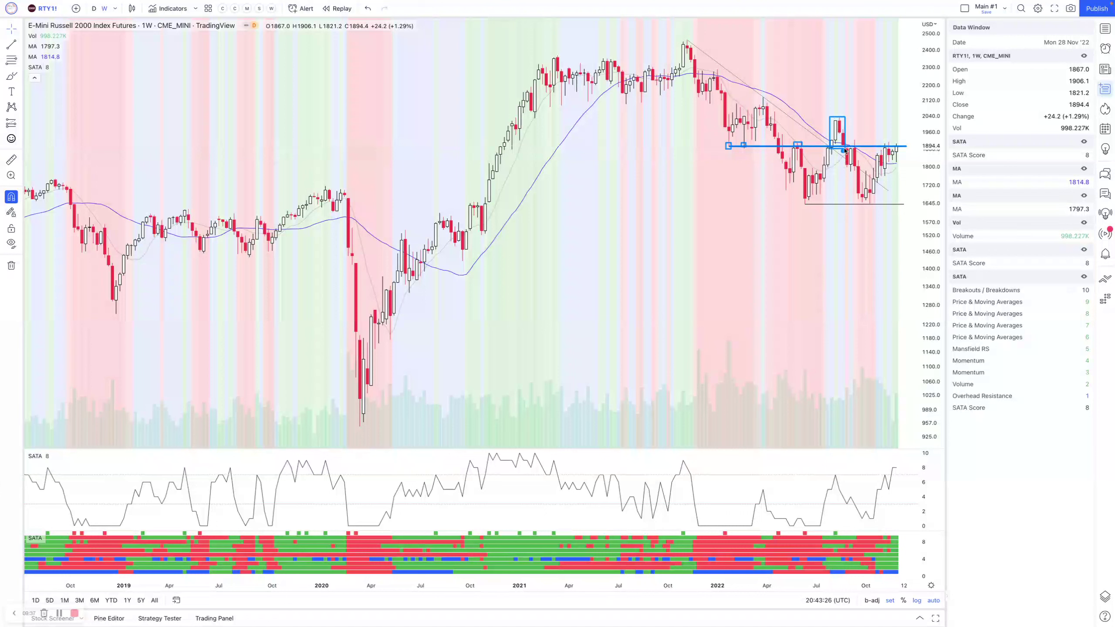
Mark the summer 2022 rally and a potential upward break from the latest Russell 2000 candle, and clear the markings.
left_click_drag(816, 188, 839, 132)
left_click_drag(899, 142, 917, 116)
left_click_drag(899, 147, 915, 119)
key("Escape")
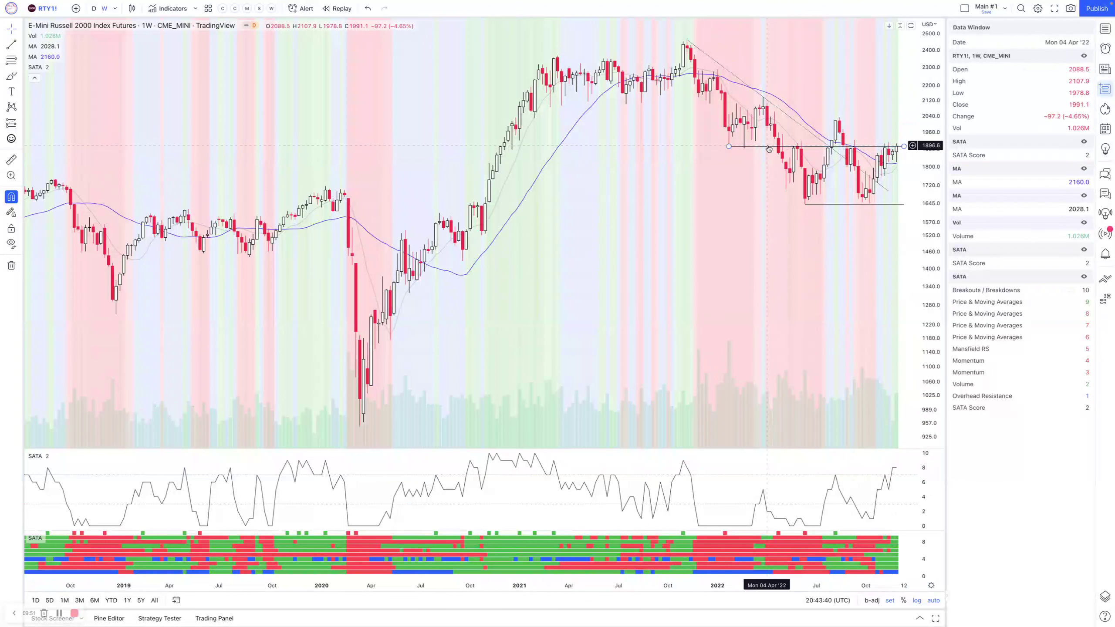
Follow the Russell 2000's descending trendline from its November 2021 peak, and bring up the weekly U.S. Dollar Index futures chart.
left_click_drag(687, 41, 899, 202)
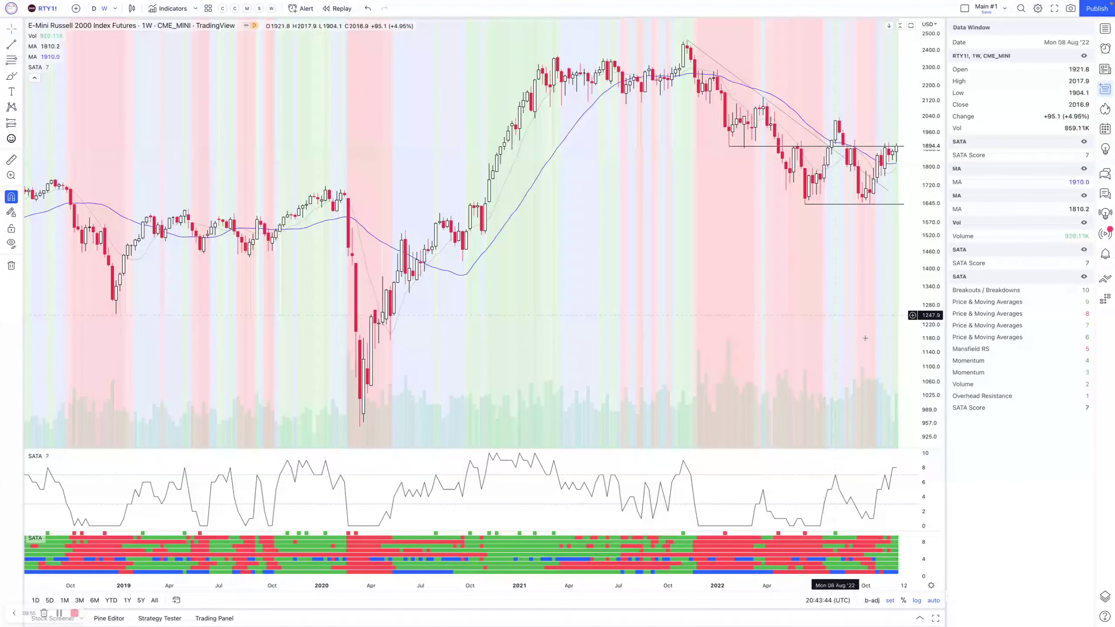
key("Down")
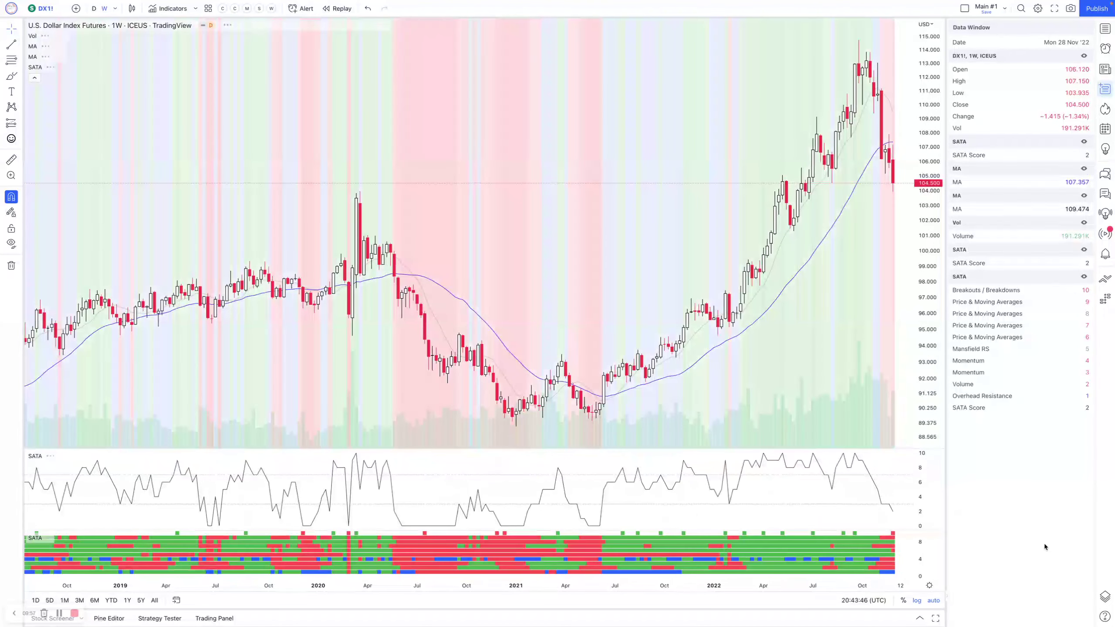
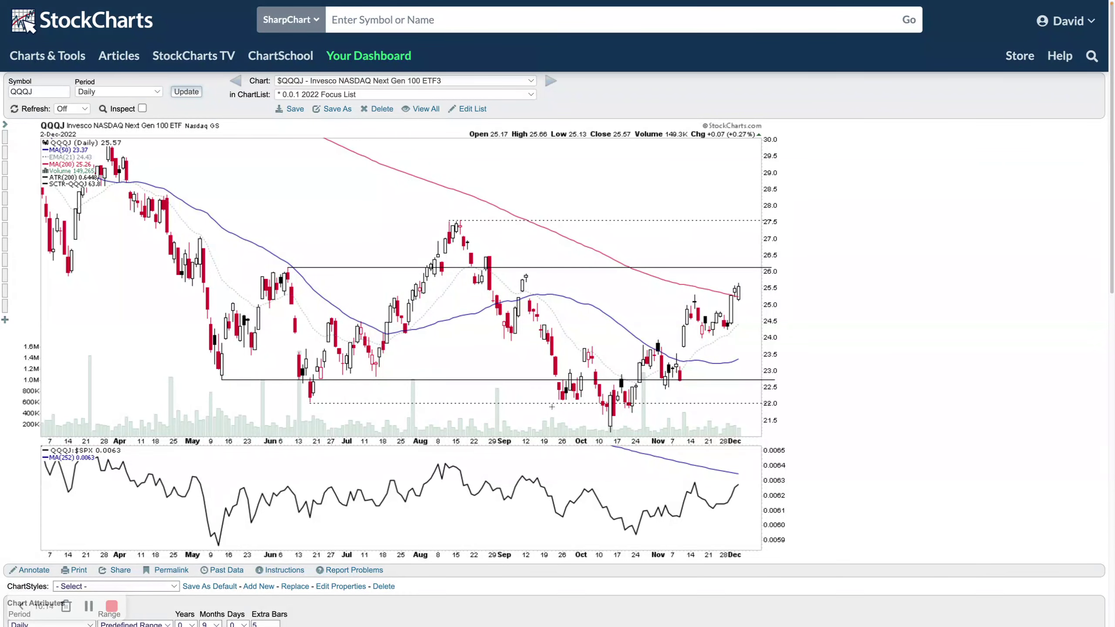
Mark QQQJ's latest candles at the 200-day average in StockCharts, and load QQQ to box the gap below its 200-day average.
left_click_drag(726, 301, 745, 283)
left_click(49, 93)
key("BackSpace")
key("Return")
mouse_move(739, 331)
left_mouse_down()
mouse_move(746, 339)
mouse_move(751, 303)
left_mouse_up()
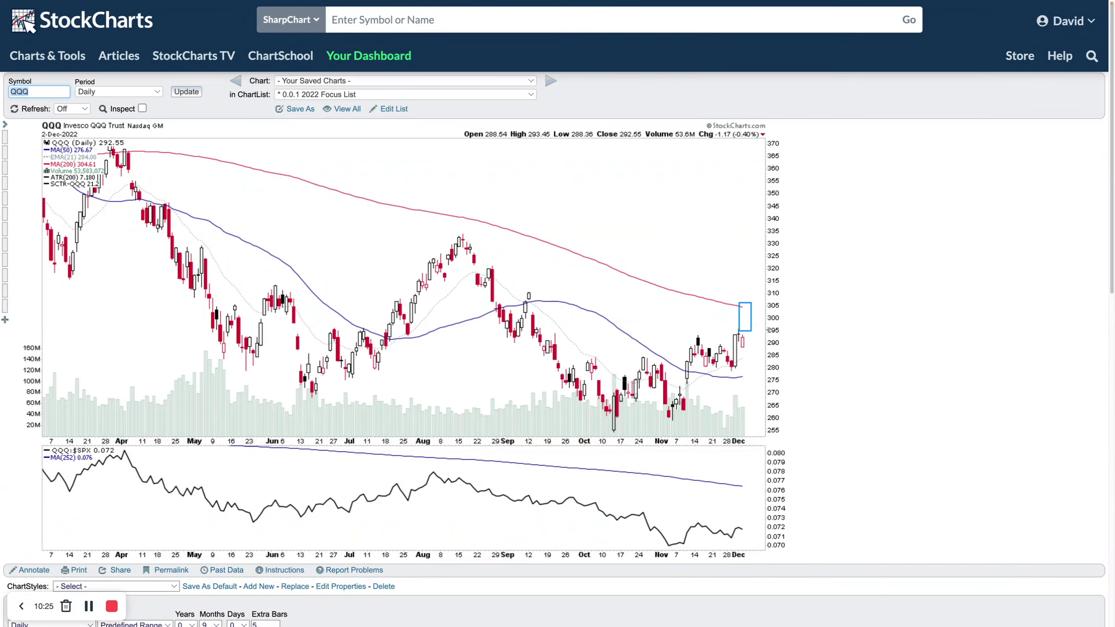
Return to the QQQJ chart, circle its rising relative strength against $SPX since late October, and clear the markings.
key("alt+Left")
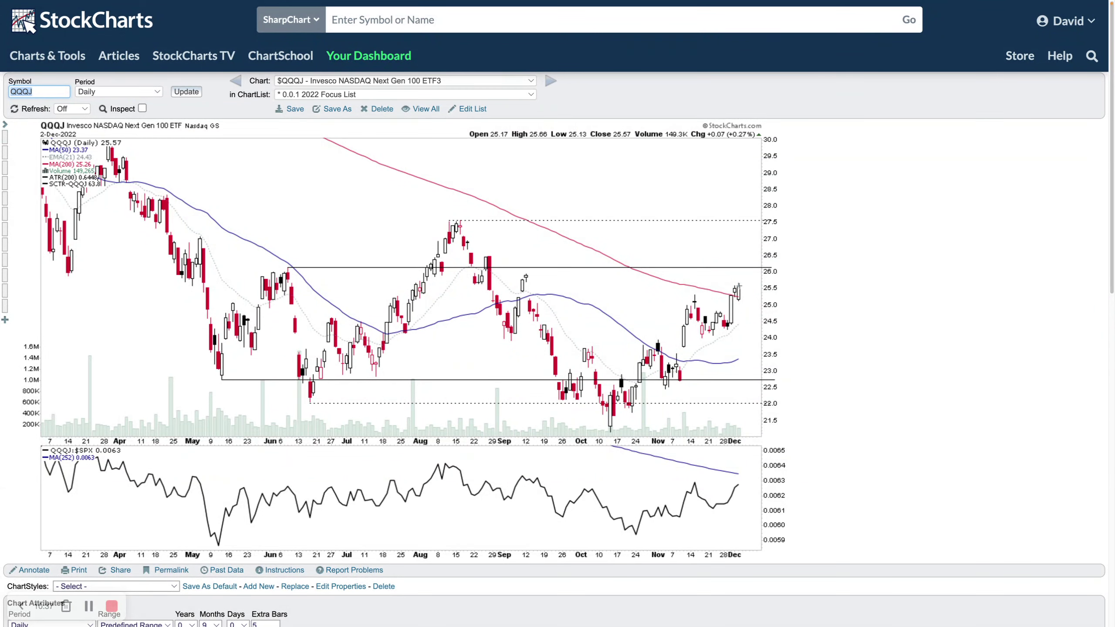
mouse_move(739, 474)
left_mouse_down()
mouse_move(642, 513)
mouse_move(654, 545)
mouse_move(748, 482)
mouse_move(714, 471)
left_mouse_up()
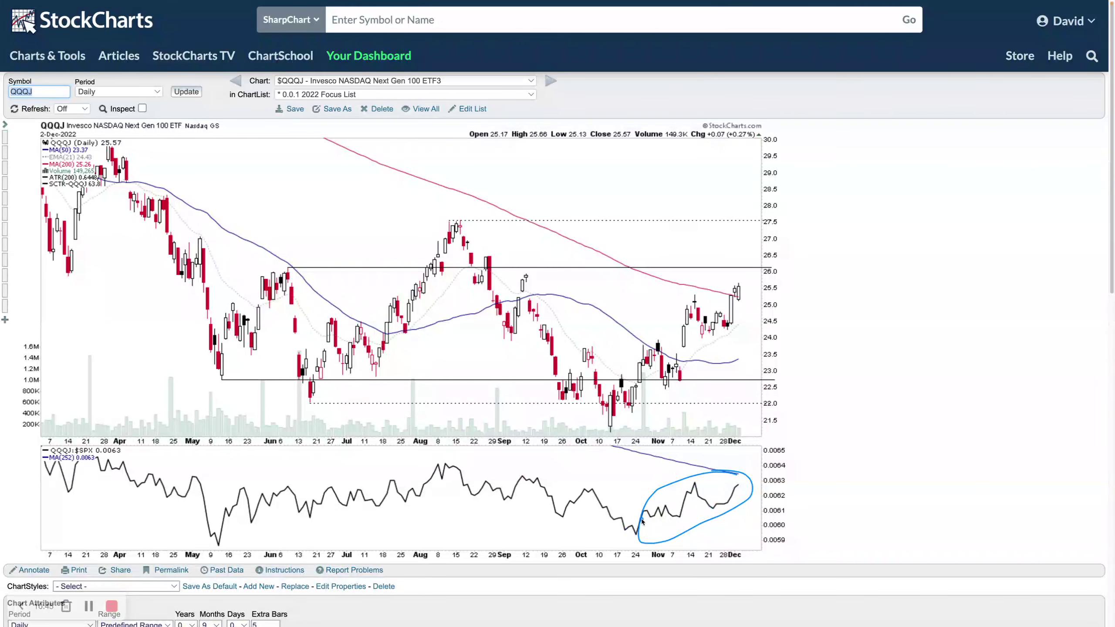
left_click_drag(647, 521, 683, 513)
key("Escape")
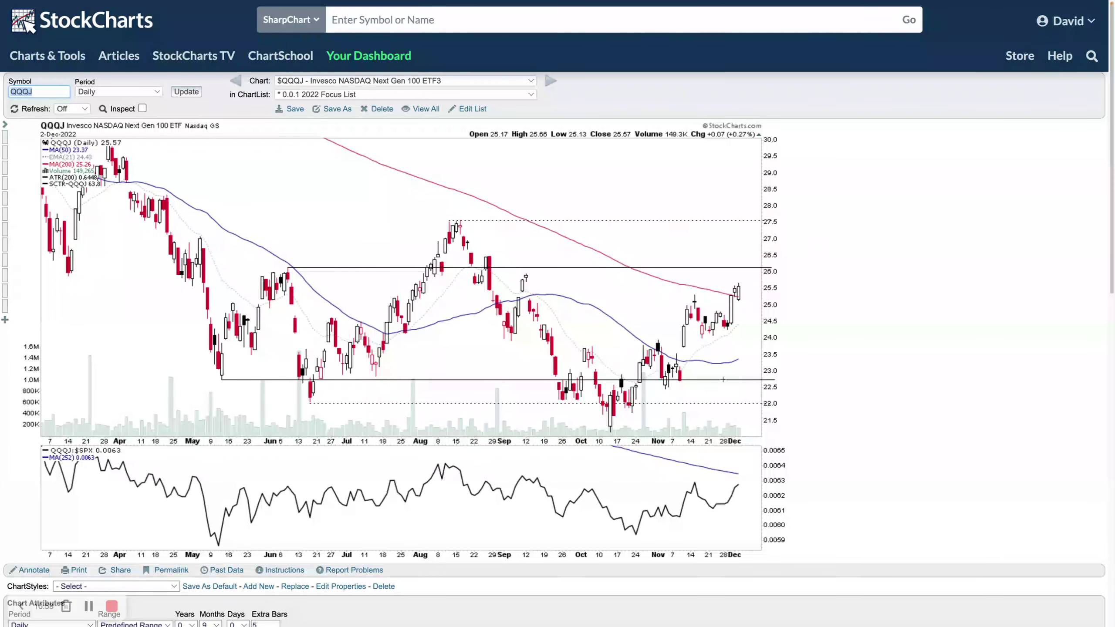
Measure QQQJ's price rise from the October low using the chart inspection crosshair.
left_click(143, 108)
left_click_drag(612, 437, 602, 297)
left_click(142, 108)
Open the daily $COMPQ chart and box the 200-day average, the November–December highs, and the zone between the January and March 2022 lows.
key("Page_Down")
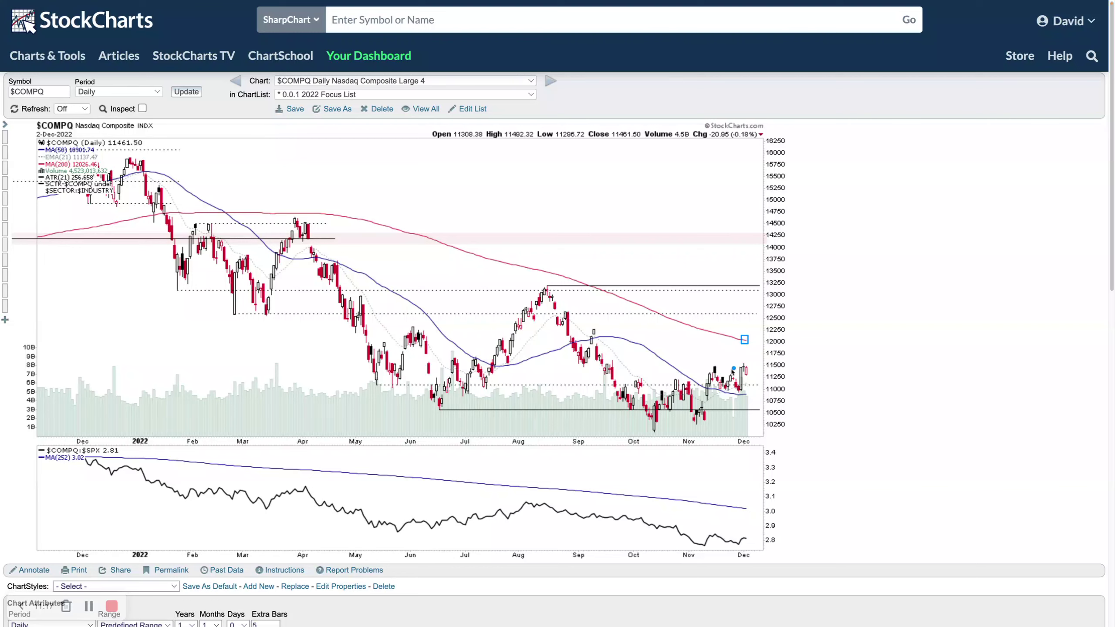
left_click_drag(708, 365, 755, 365)
mouse_move(176, 289)
left_mouse_down()
mouse_move(719, 320)
mouse_move(789, 312)
left_mouse_up()
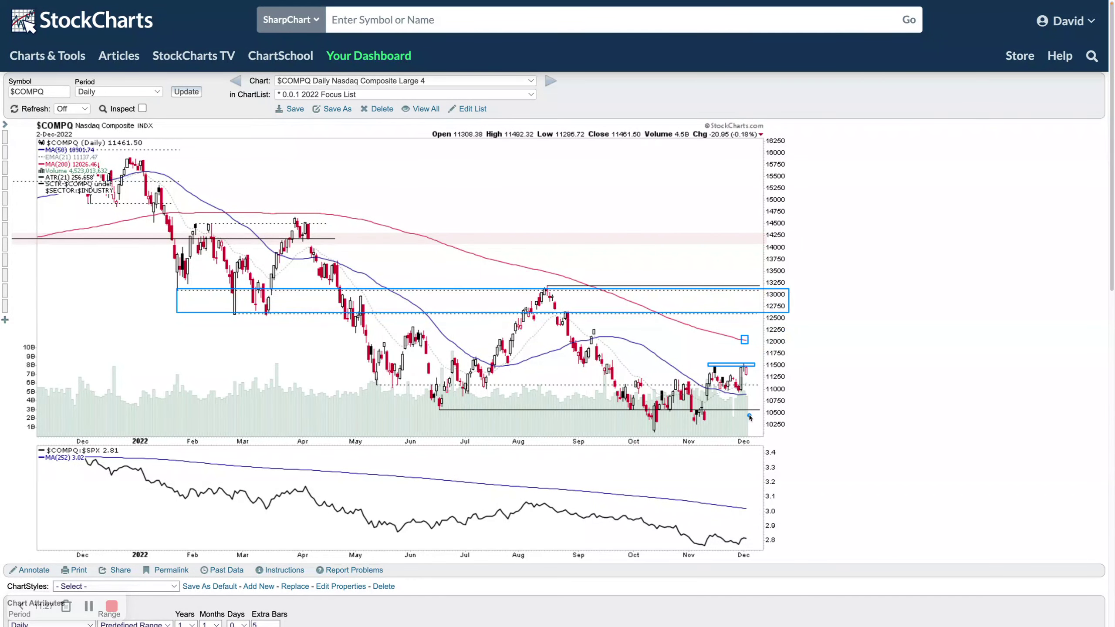
Measure the distance from the recent $COMPQ highs up to the 200-day moving average with the inspection crosshair.
left_click(142, 108)
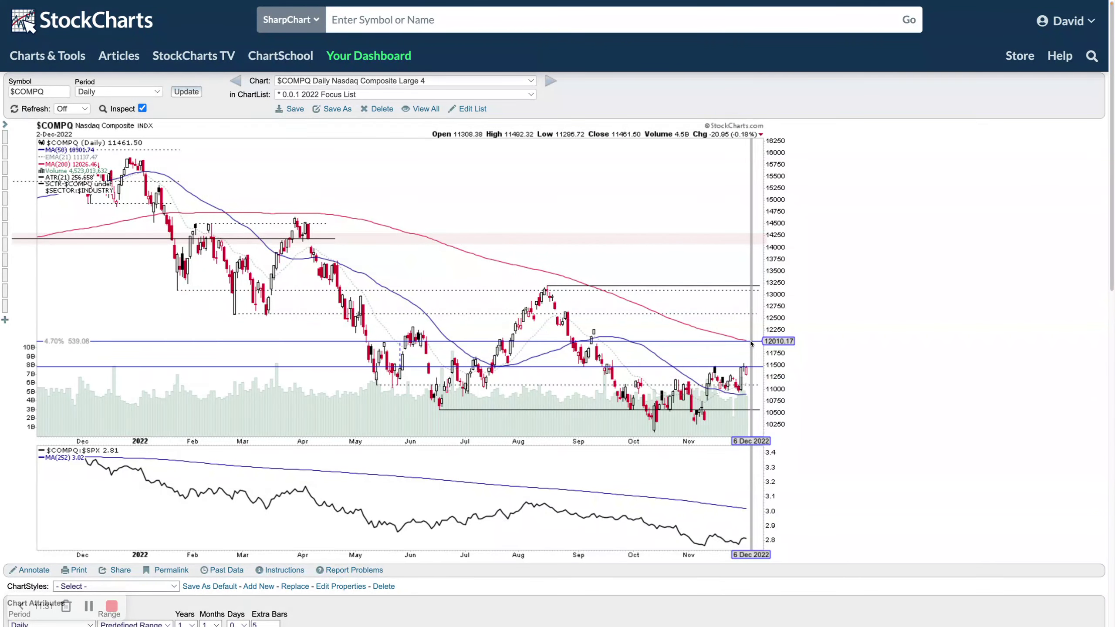
left_click(142, 108)
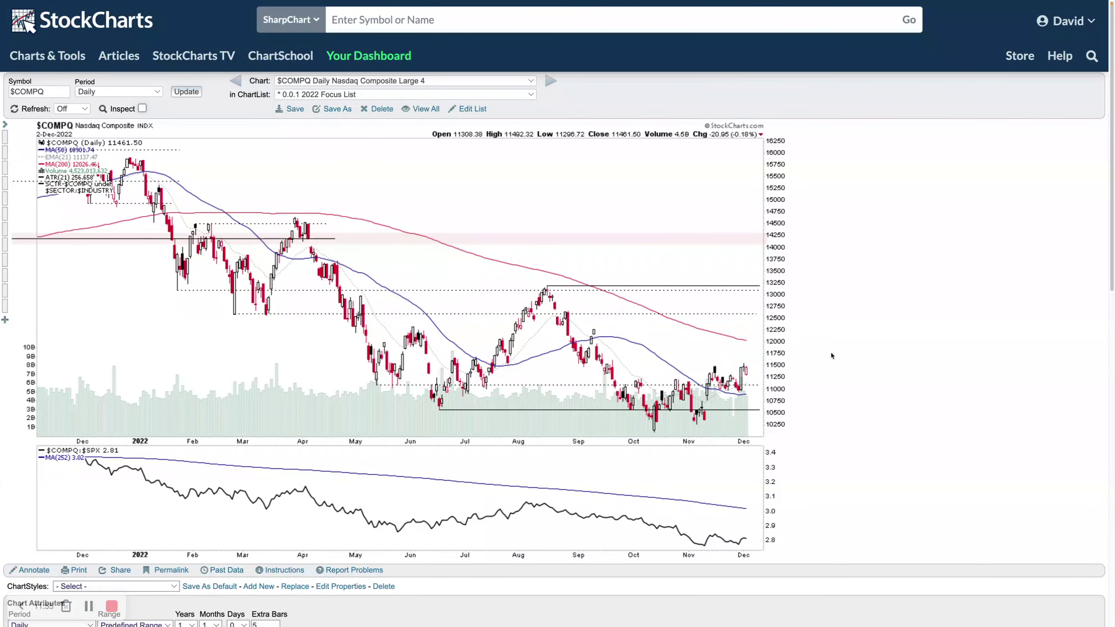
Open the daily IWM chart, mark the November–December resistance near 190 and a move through it, and clear the markings.
key("Page_Down")
left_click(873, 351)
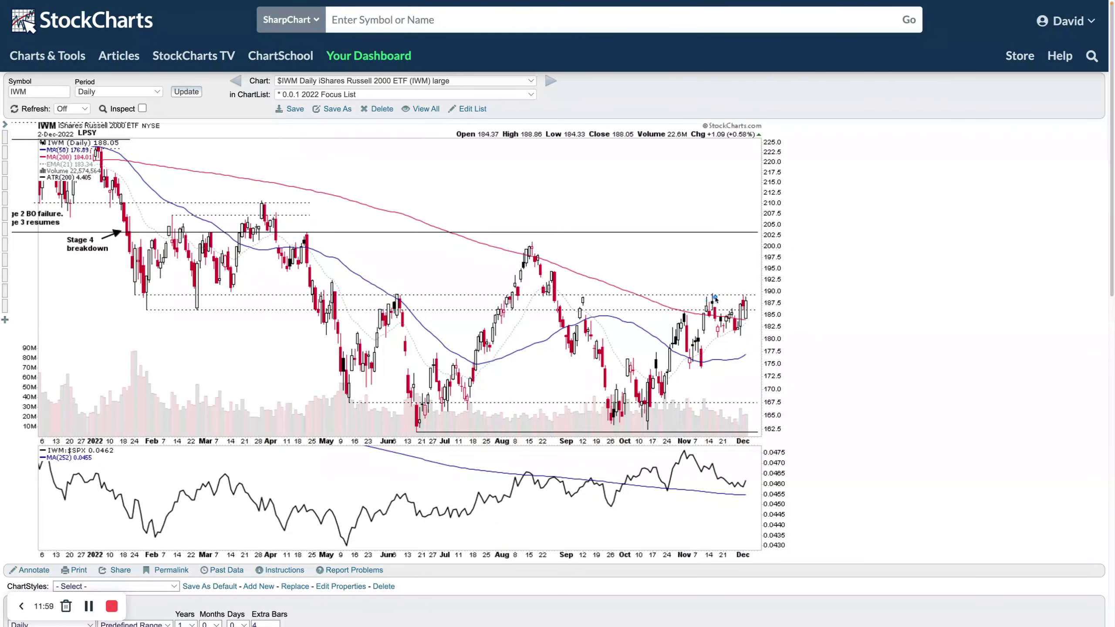
mouse_move(702, 294)
left_mouse_down()
mouse_move(769, 294)
mouse_move(751, 277)
left_mouse_up()
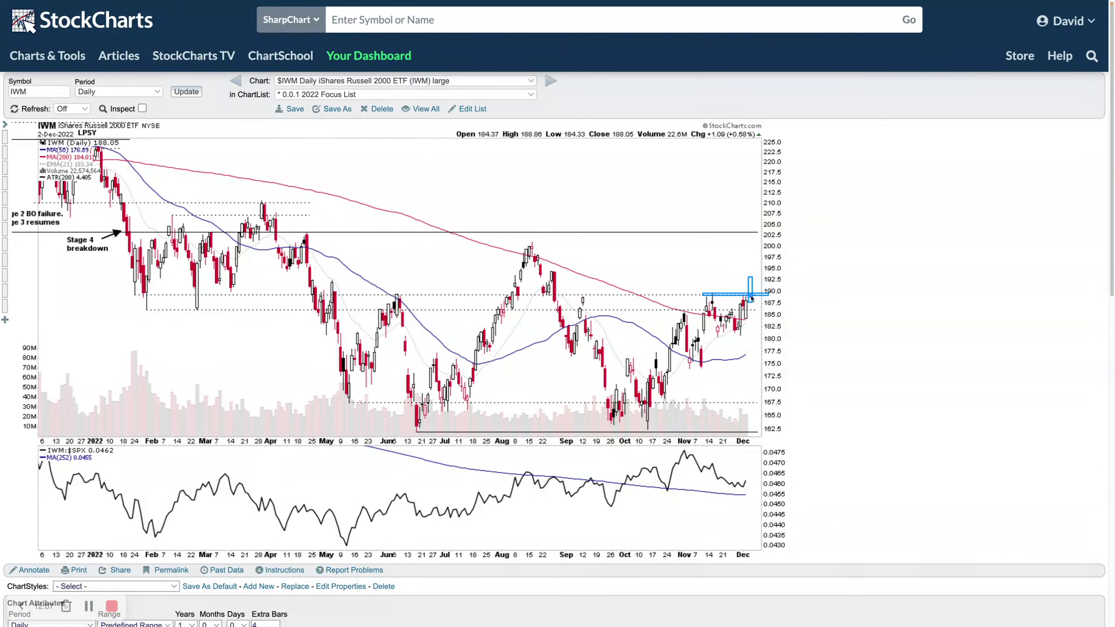
key("Escape")
Box IWM's January–August overhead range below the solid 2022 breakdown line, and mark the November highs with a rising price and volume.
left_click_drag(119, 234, 572, 301)
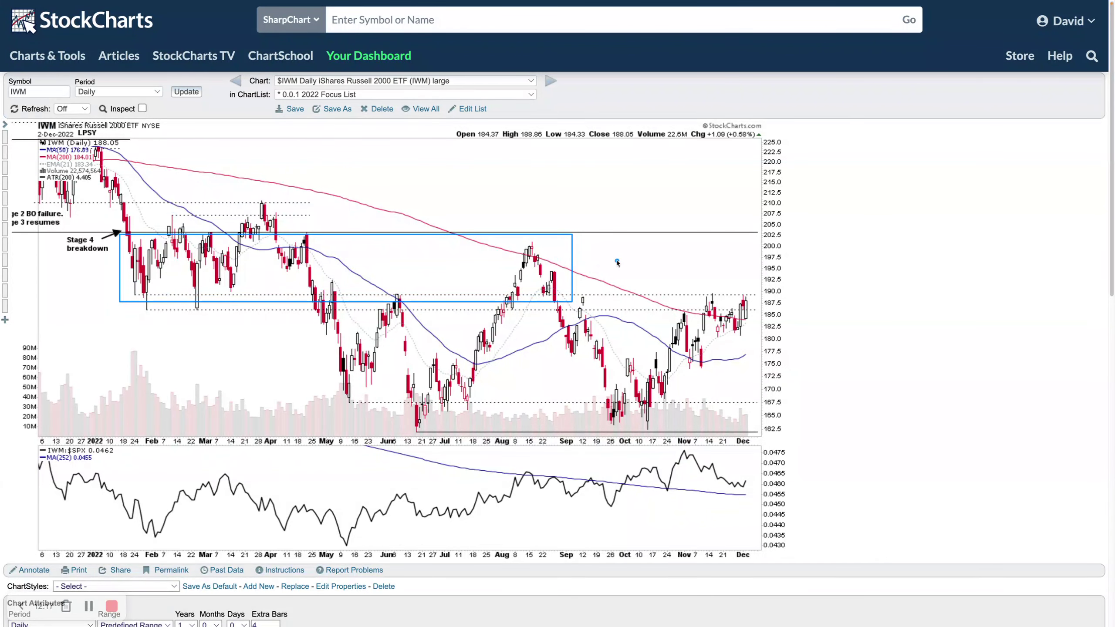
key("Escape")
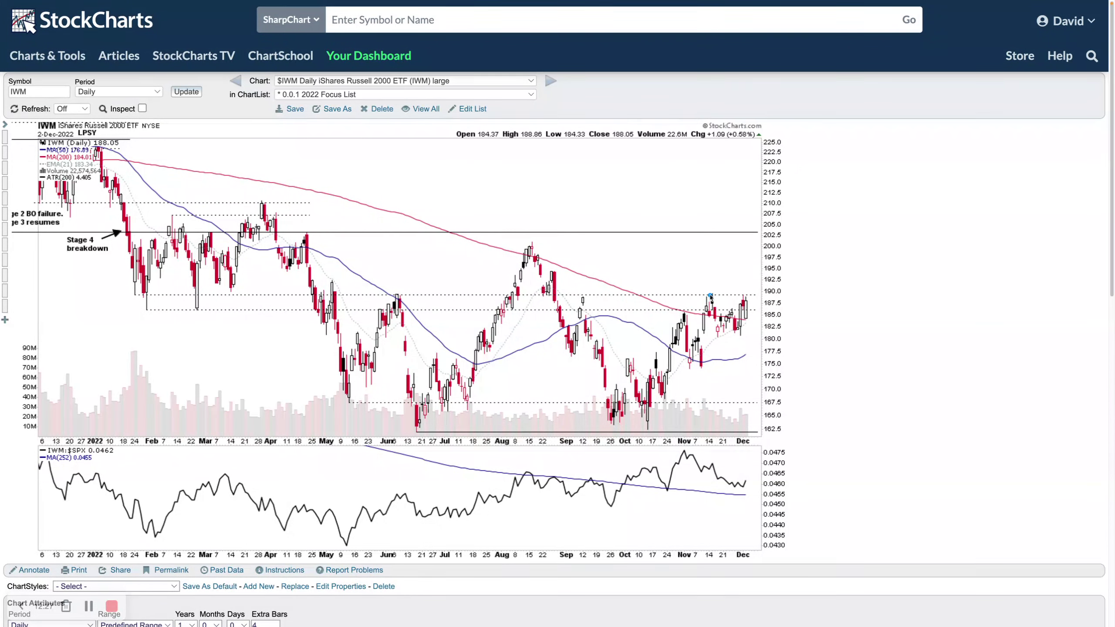
left_click_drag(706, 293, 723, 293)
left_click_drag(752, 290, 753, 267)
left_click_drag(748, 435, 752, 386)
Open the weekly ARKK chart, mark the May 2022 low level near 35 and a rise from the latest candle, and clear the markings.
key("Right")
left_click_drag(637, 447, 819, 440)
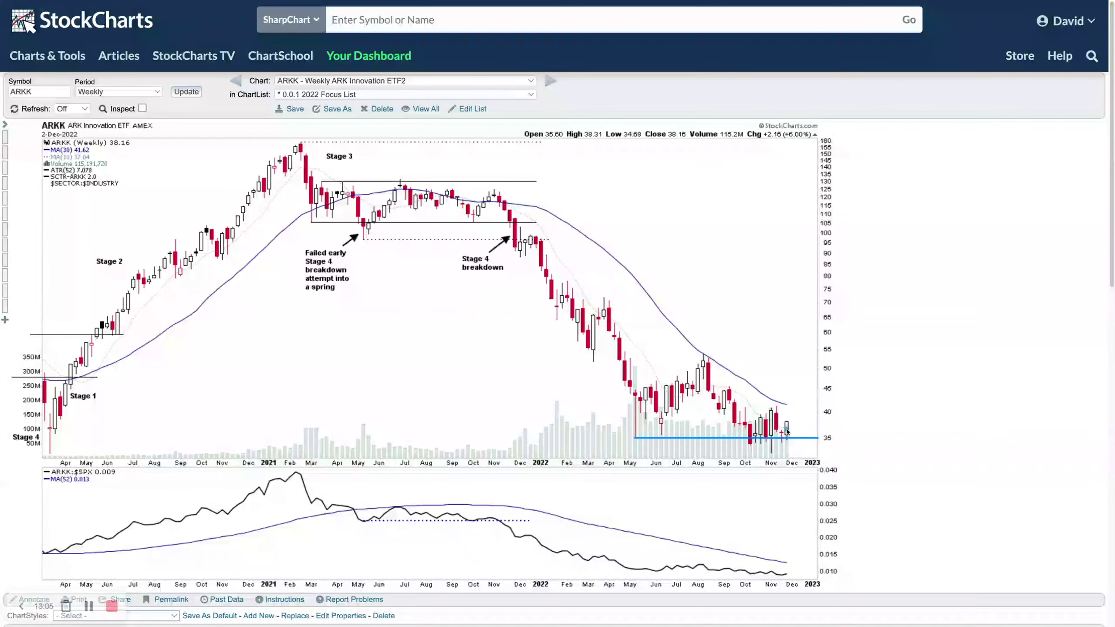
left_click_drag(783, 422, 793, 432)
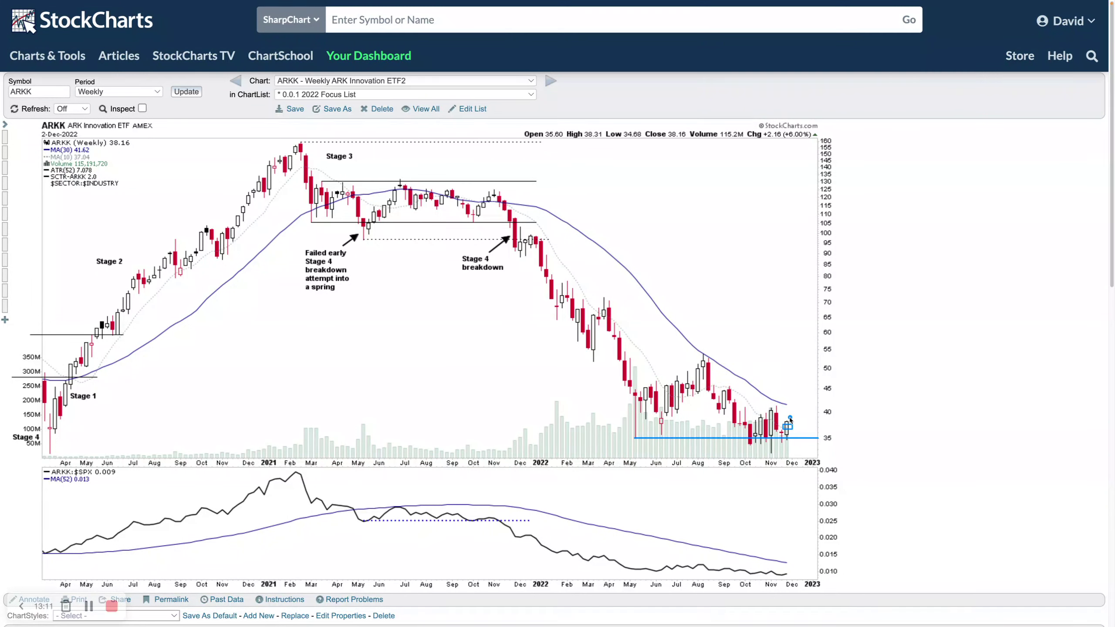
left_click_drag(792, 419, 795, 404)
key("Escape")
Undo a trial marking of ARKK's decline from the Stage 4 breakdown, and redraw the horizontal level near 35 from May 2022.
left_click_drag(508, 221, 637, 403)
key("ctrl+z")
left_click_drag(636, 438, 830, 438)
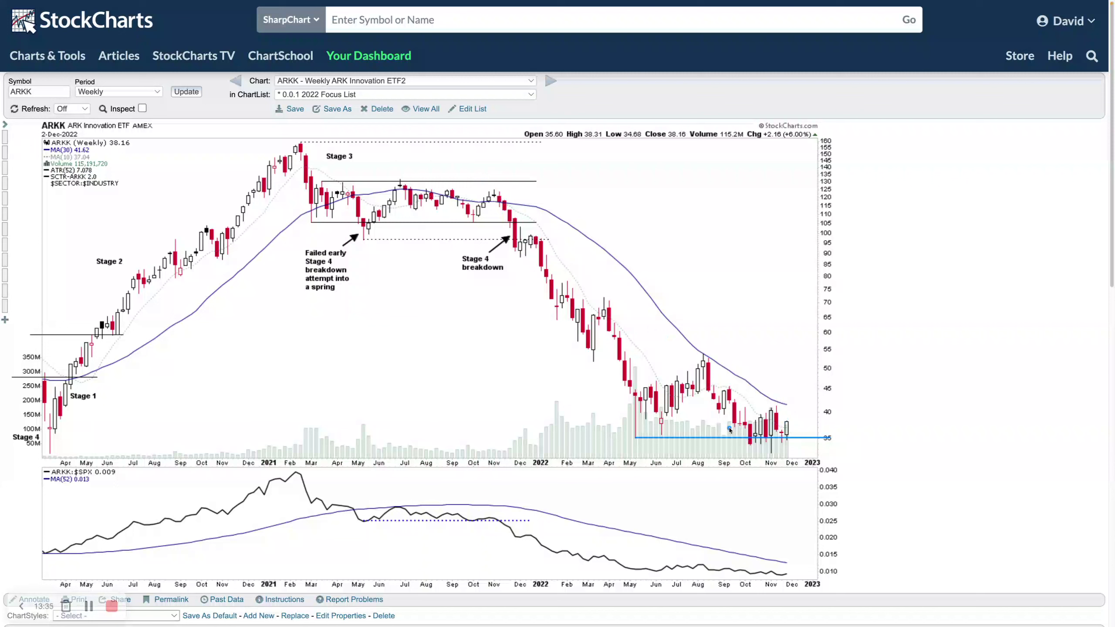
Clear ARKK's level near 35, mark the short October–November level near 40, and clear that marking.
key("Escape")
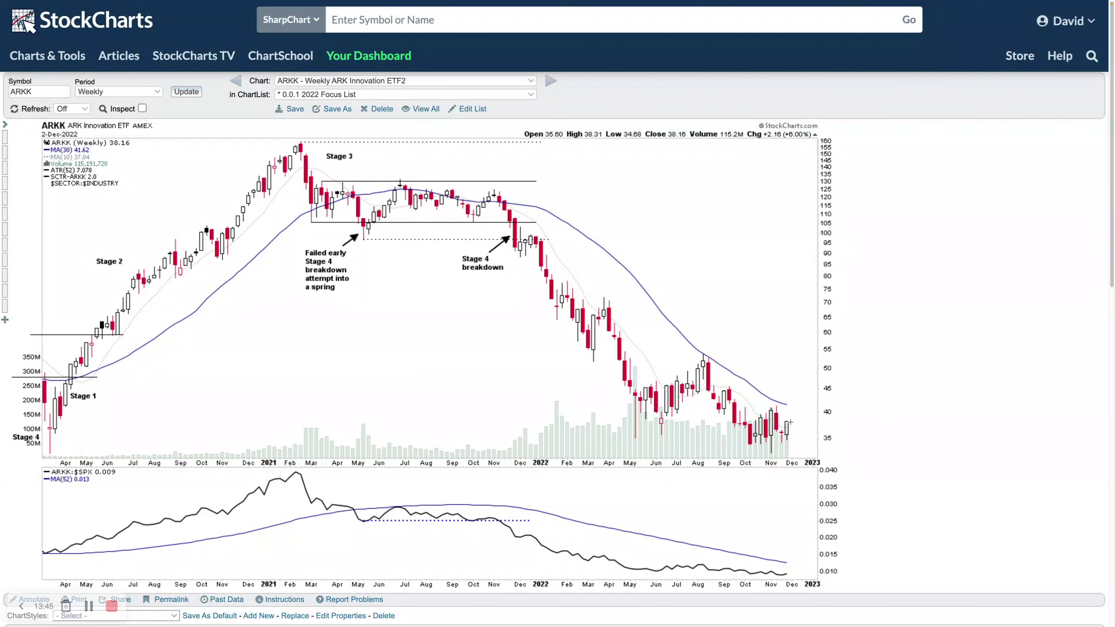
left_click_drag(741, 407, 817, 407)
key("Delete")
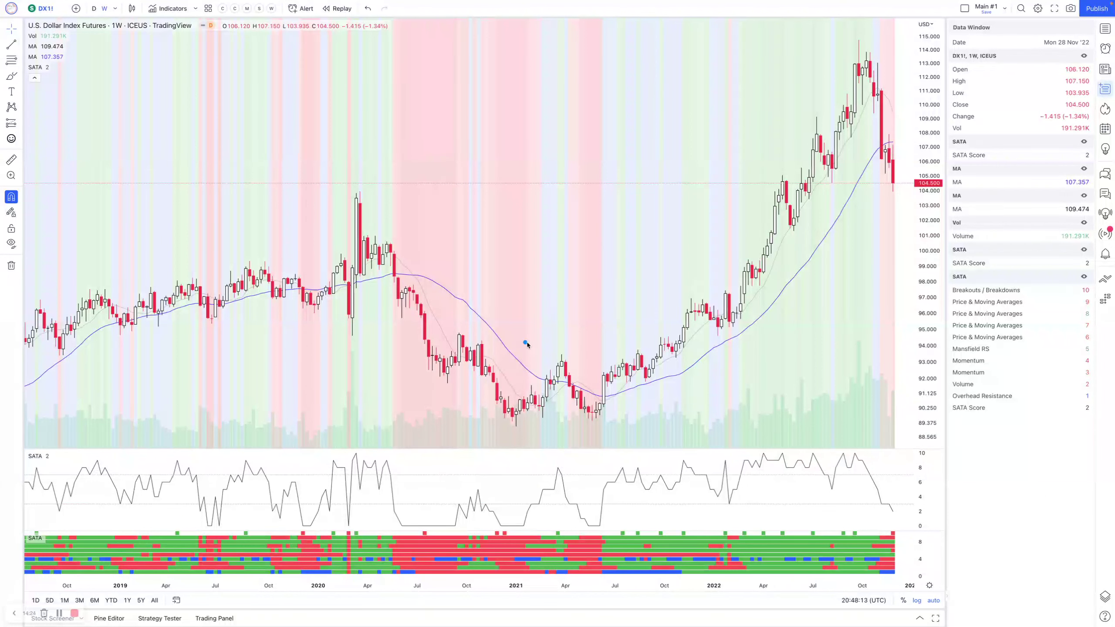
On the weekly US Dollar Index chart, mark the 2021 breakout level near 93, box the 2022 top from about 110 to 115, and clear the markings.
left_click_drag(560, 356, 706, 358)
left_click(706, 358)
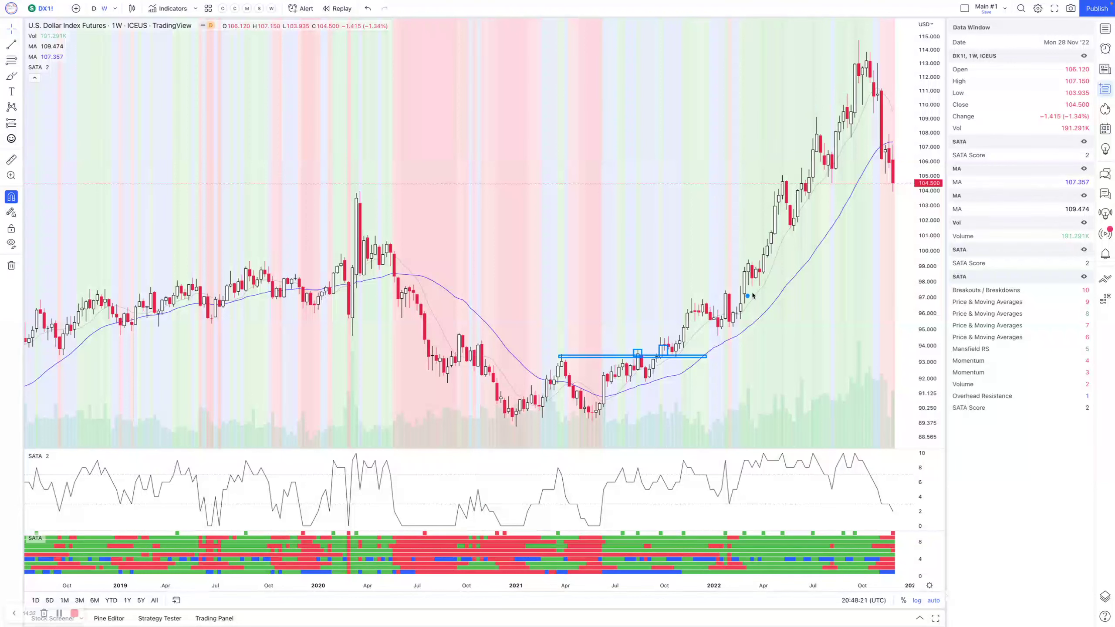
left_click_drag(856, 44, 860, 36)
left_click_drag(861, 107, 863, 101)
left_click_drag(860, 44, 900, 106)
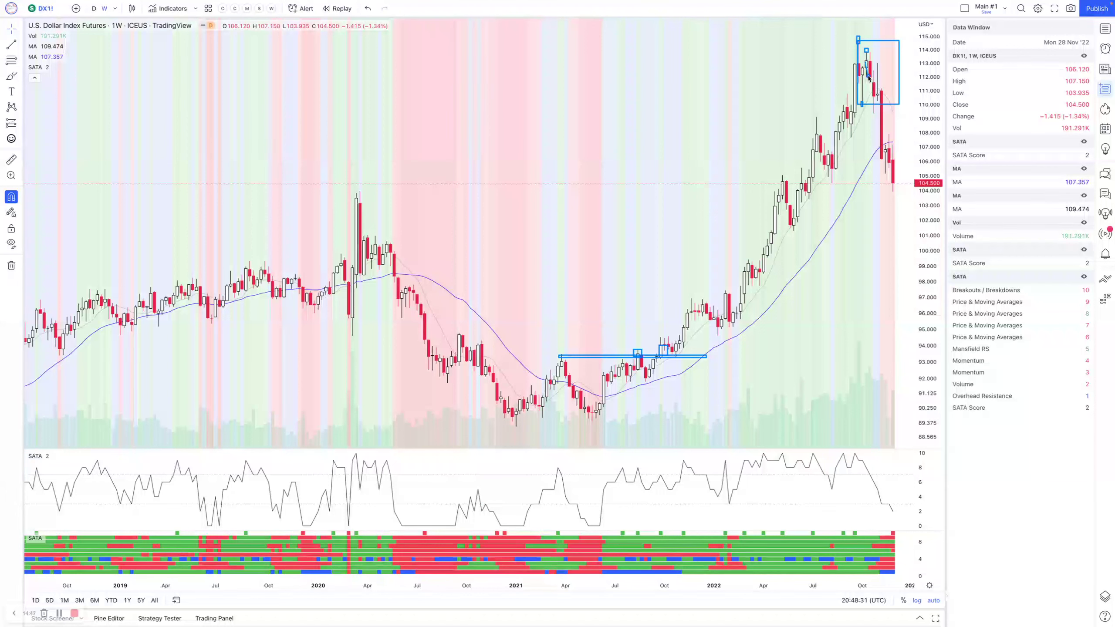
key("ctrl+alt+h")
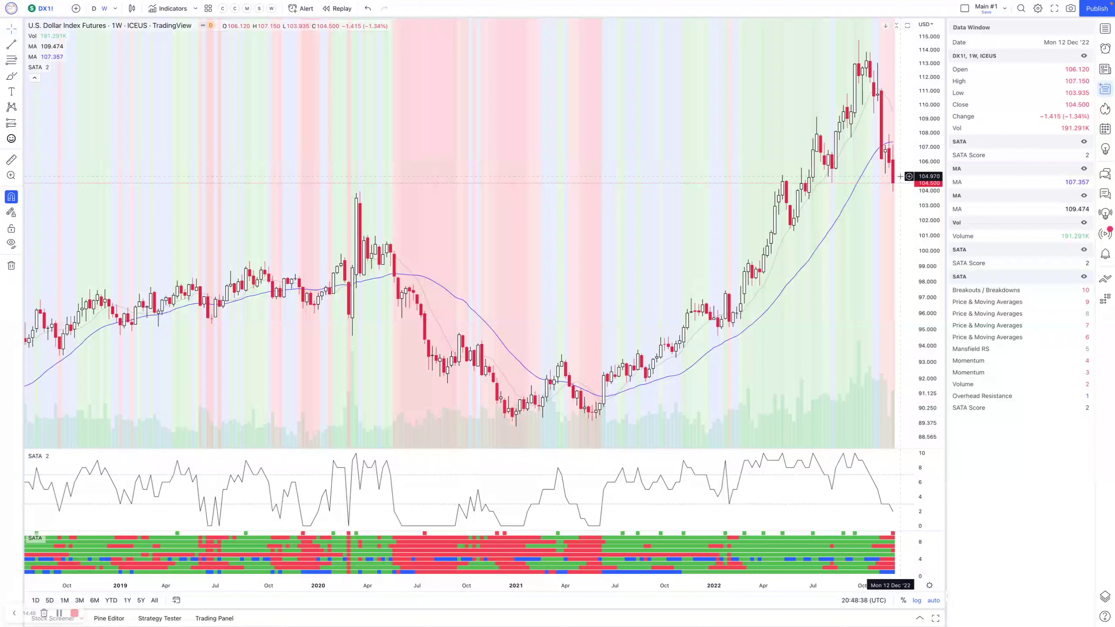
Mark the dollar index's November low level near 105, box the latest SATA component readings, and clear the markings.
left_click(883, 173)
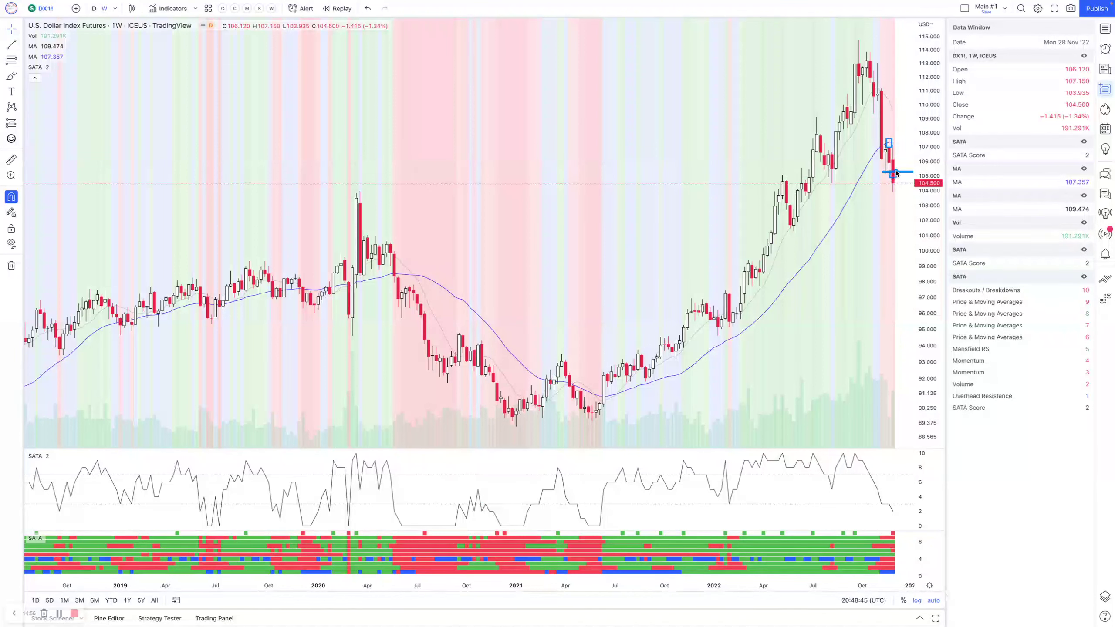
left_click_drag(891, 533, 896, 574)
key("Escape")
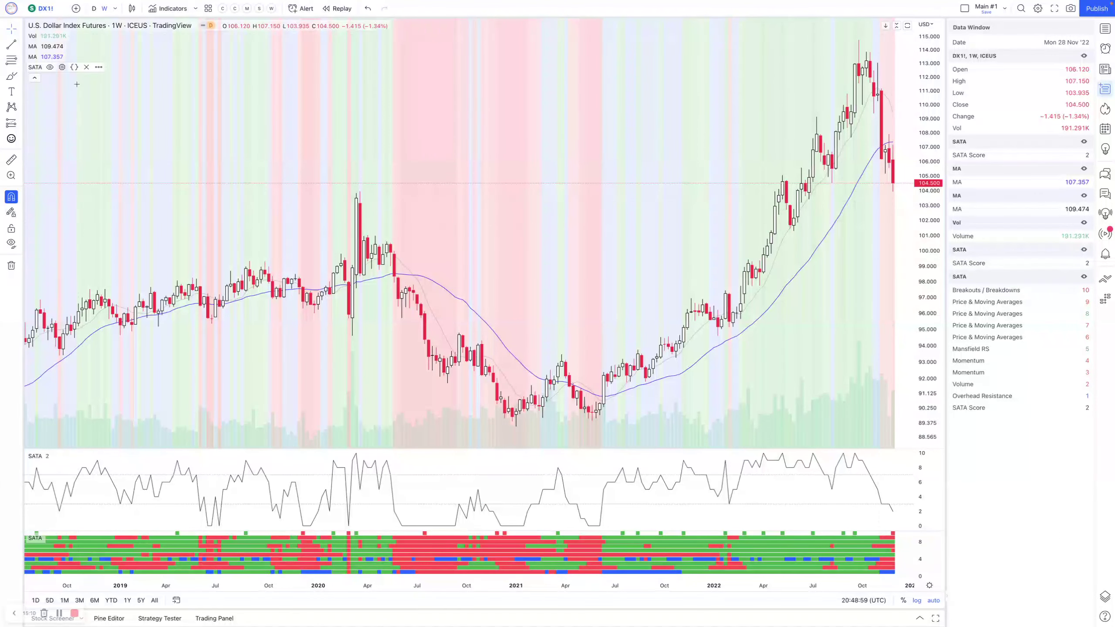
Switch the dollar index to daily, box the September–November top from about 110 to 115, mark November's drop to about 106, and clear the markings.
type("1D")
key("Return")
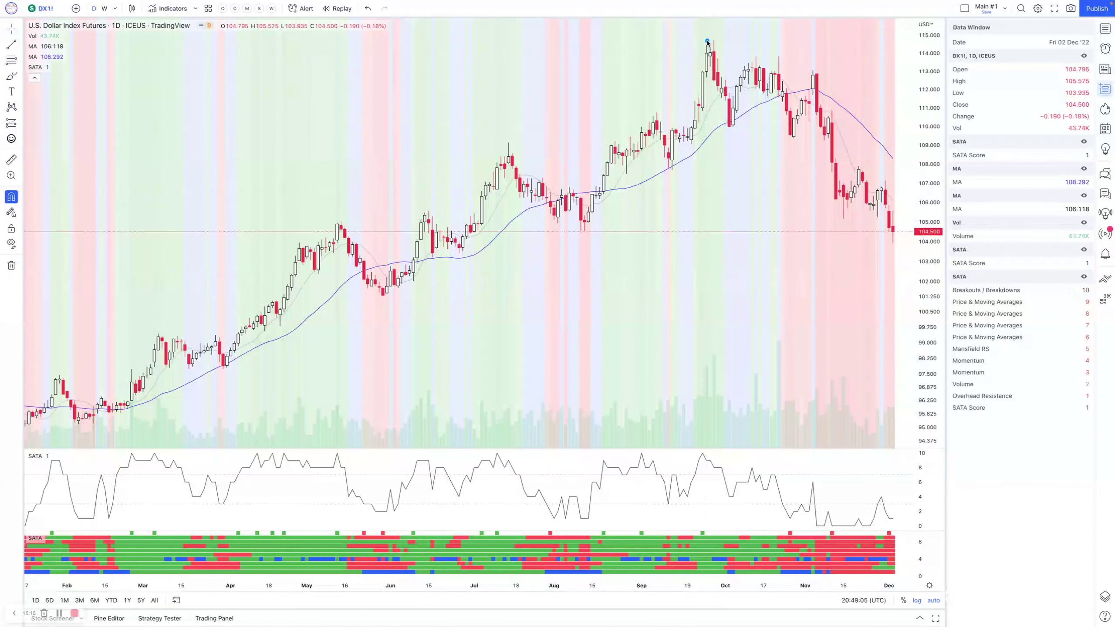
left_click_drag(707, 41, 875, 127)
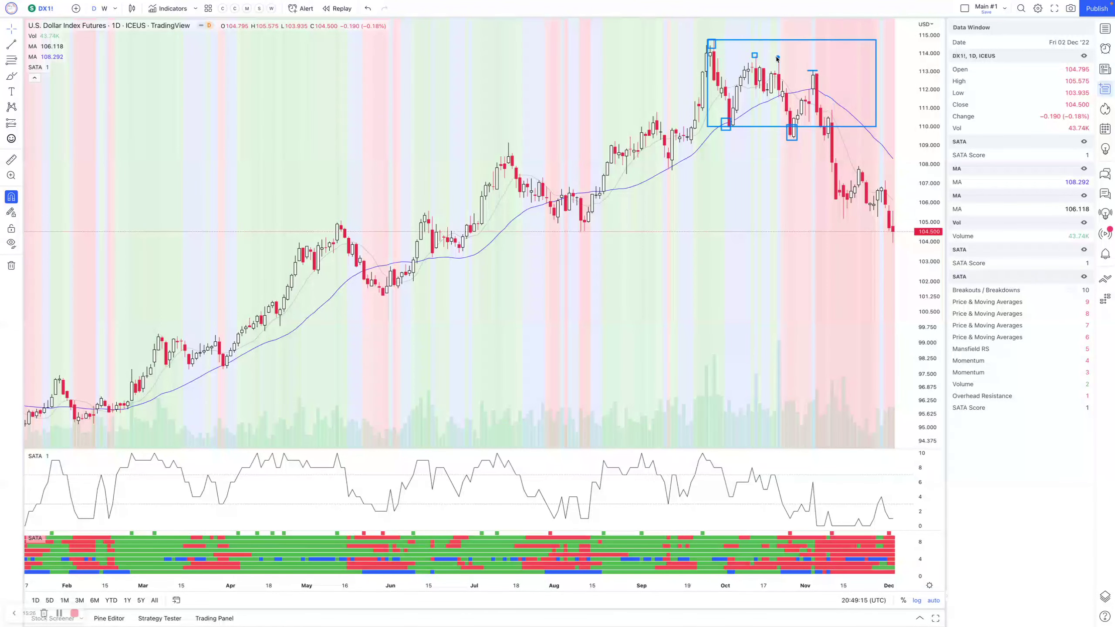
left_click_drag(831, 130, 841, 201)
key("ctrl+alt+h")
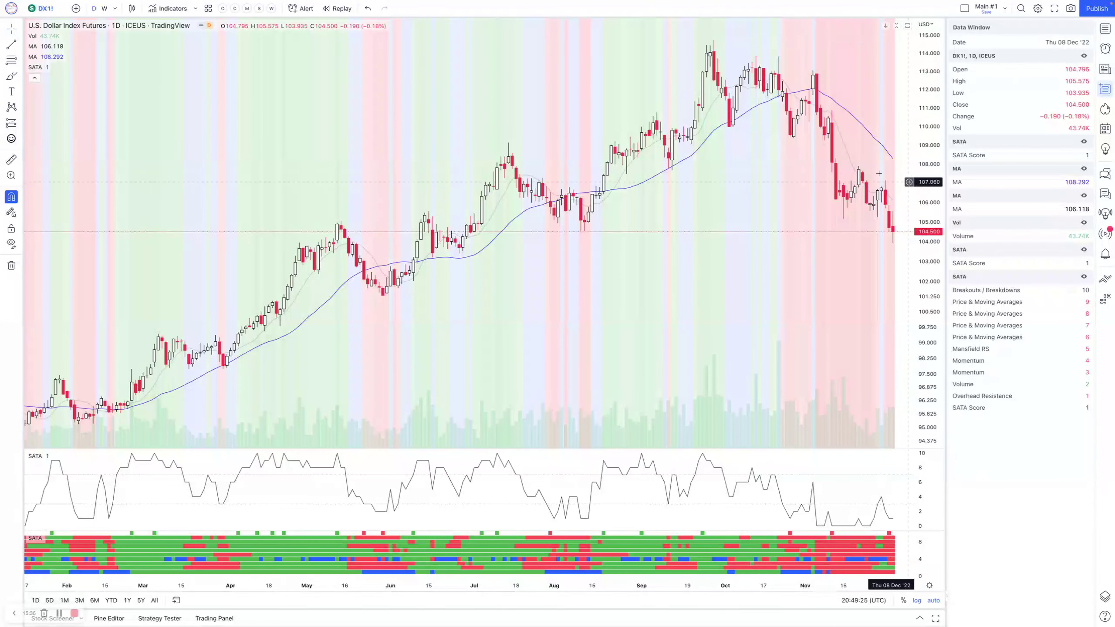
Apply the Mansfield RS template to the daily dollar index, sketch a rise and a fall from the latest candle, and undo the sketch.
left_click(222, 10)
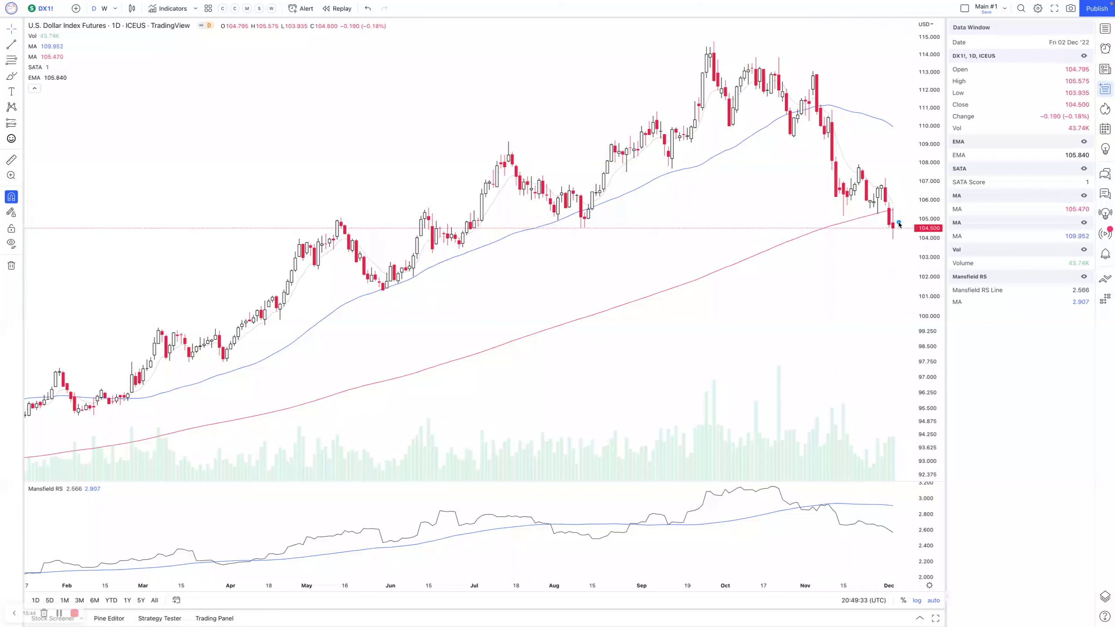
left_click_drag(895, 225, 900, 201)
left_click(900, 201)
left_click_drag(896, 226, 903, 271)
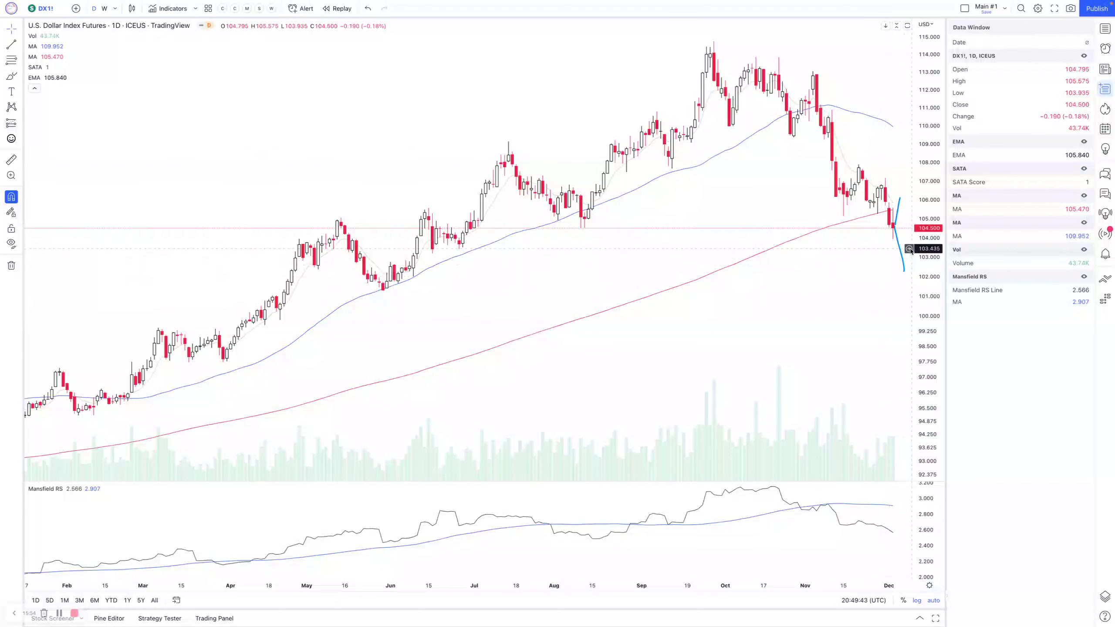
key("ctrl+z")
Sketch a bounce from the dollar index's latest candle to about 107, and restore the SATA indicator template.
left_click_drag(897, 221, 905, 187)
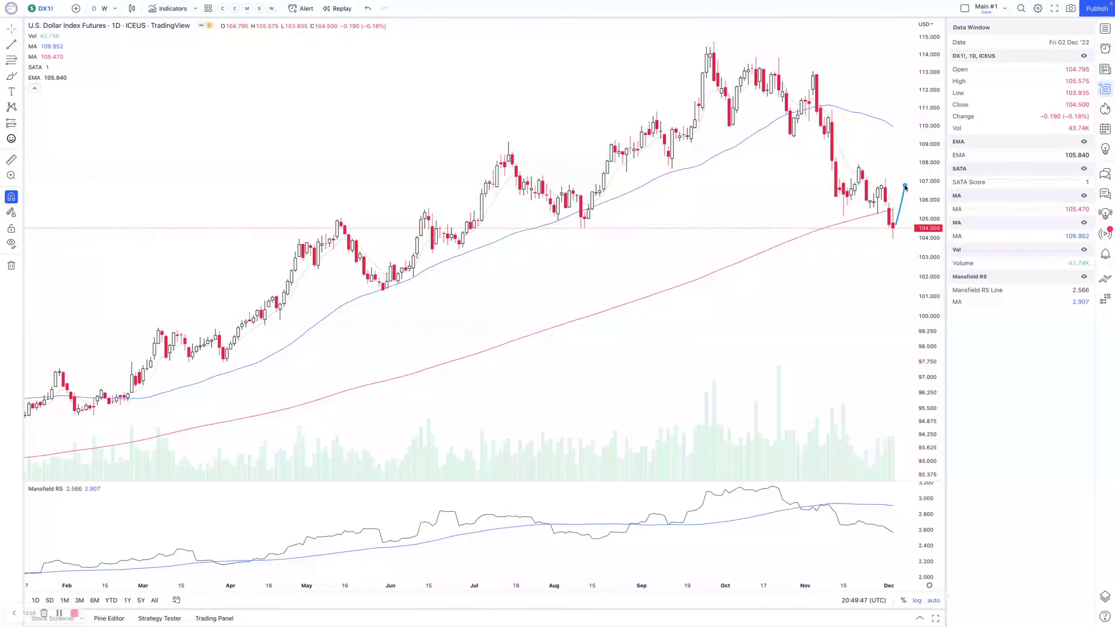
mouse_move(907, 189)
left_mouse_down()
mouse_move(925, 138)
mouse_move(943, 148)
left_mouse_up()
mouse_move(894, 223)
left_mouse_down()
mouse_move(930, 191)
mouse_move(931, 169)
mouse_move(905, 169)
mouse_move(895, 221)
left_mouse_up()
left_click(259, 8)
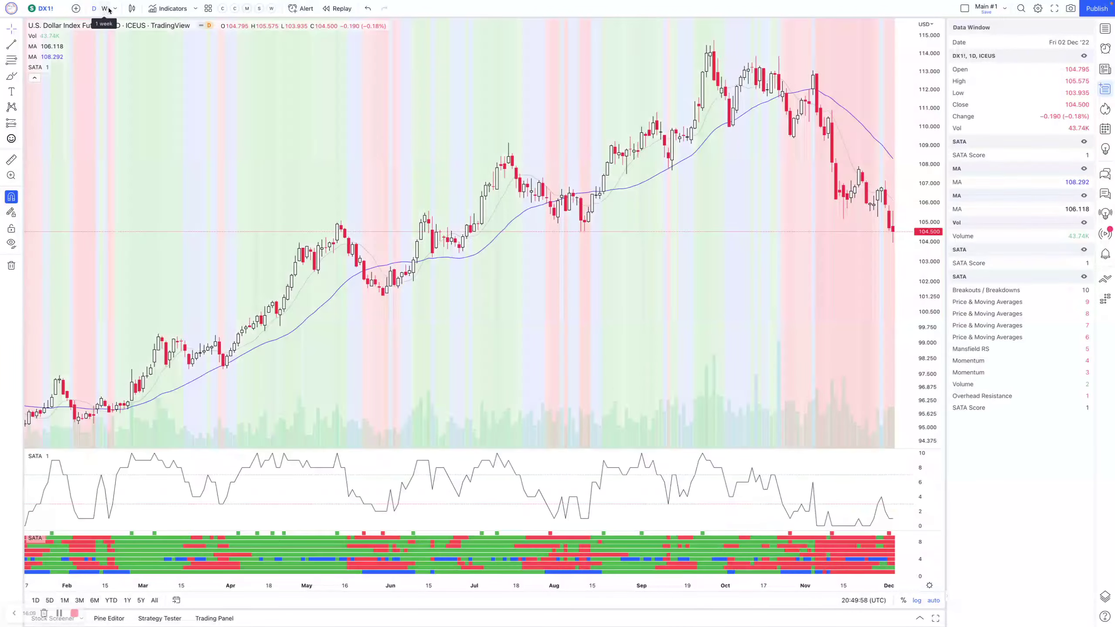
Return the dollar index to weekly, sketch a rise from the latest candle to the moving average near 107, and undo it.
left_click(109, 9)
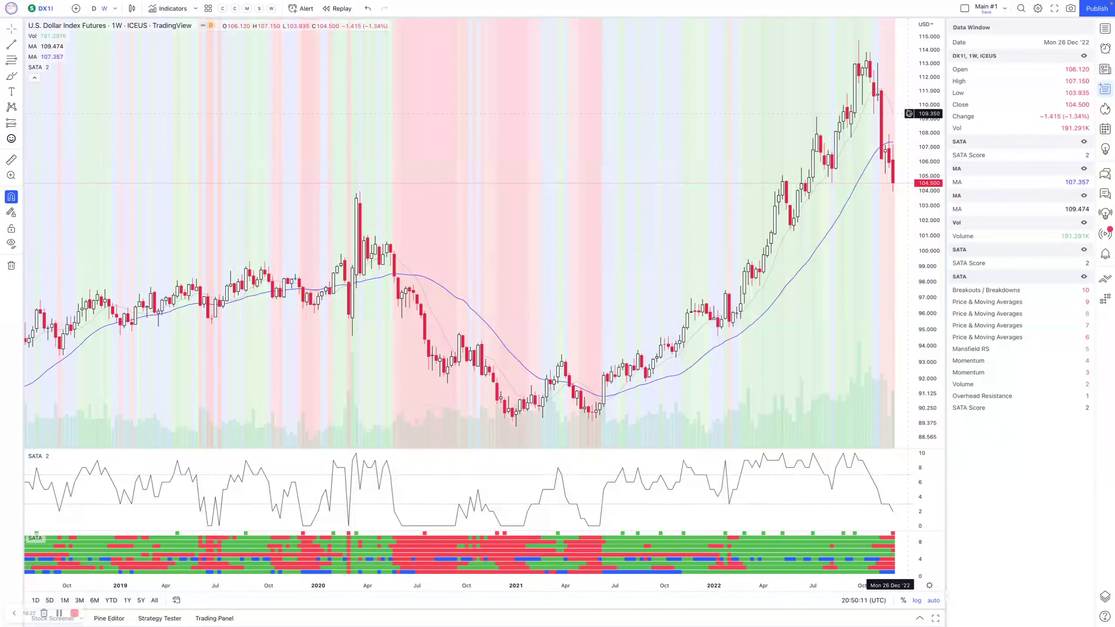
left_click_drag(898, 182, 902, 140)
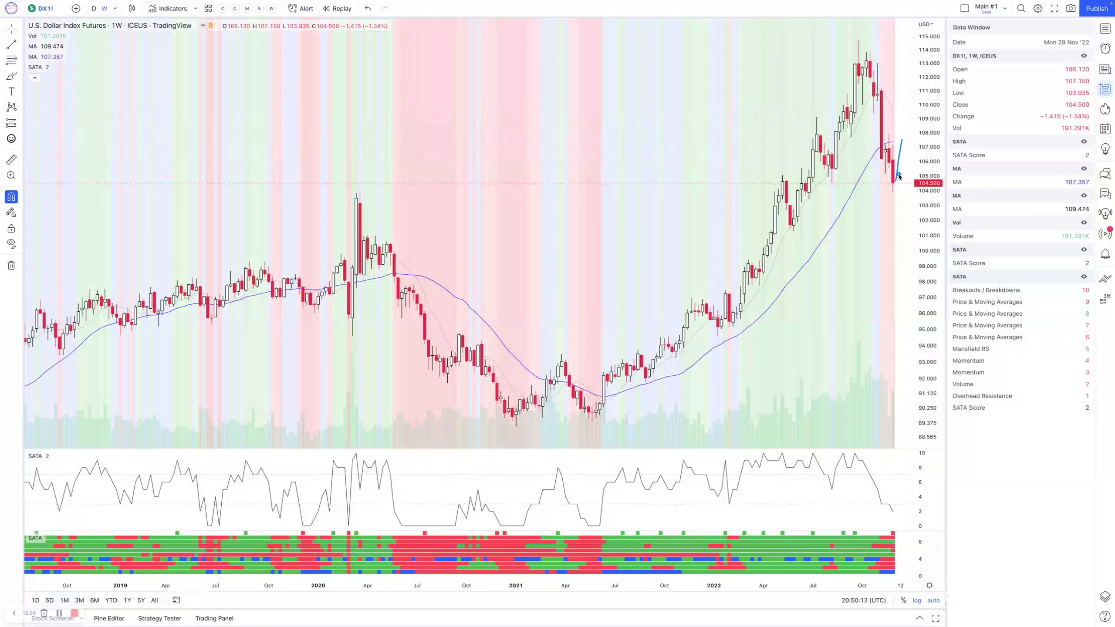
key("ctrl+z")
Open the weekly T-Bond futures chart and box the latest rise in its SATA score.
key("space")
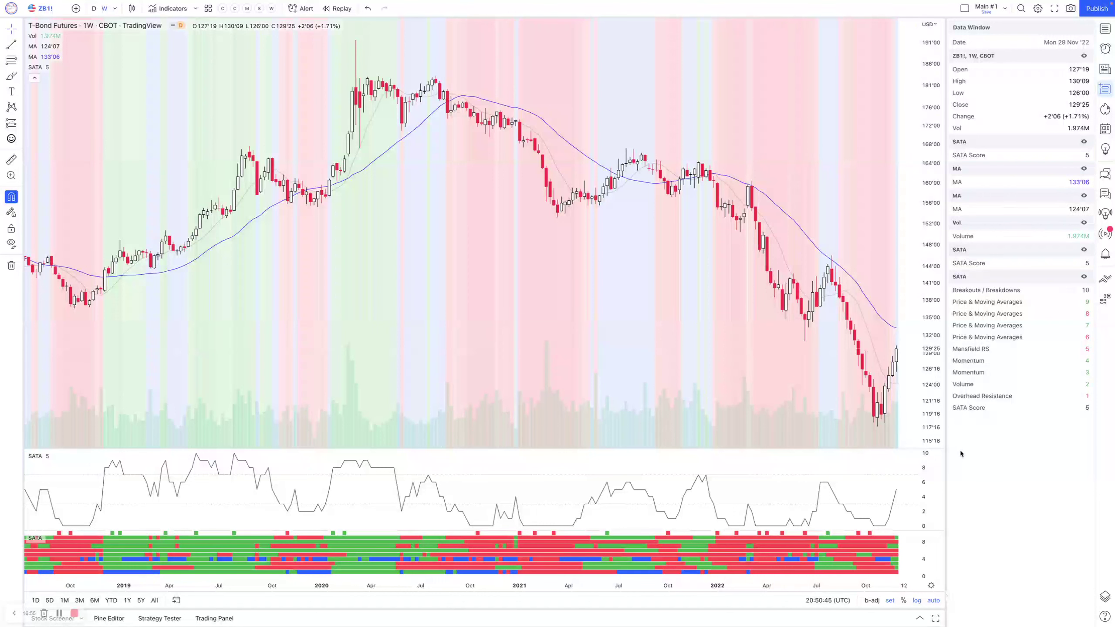
left_click_drag(887, 484, 901, 530)
Open the weekly crude oil chart, mark the September low level near 76, the 2022 decline and a further drop, and clear the markings.
key("space")
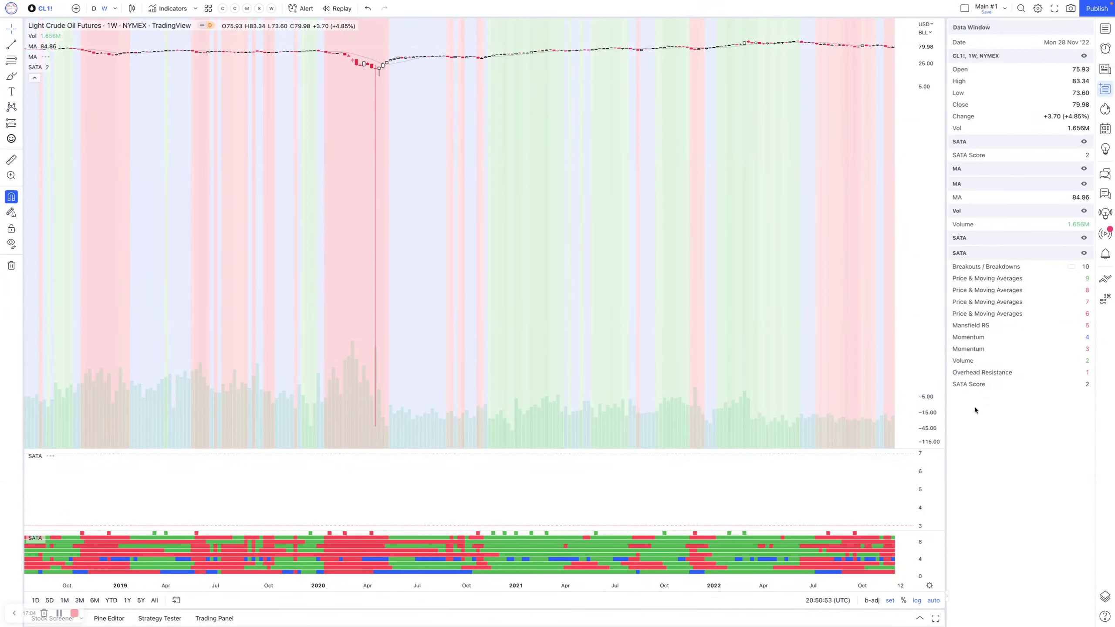
left_click_drag(640, 336, 326, 339)
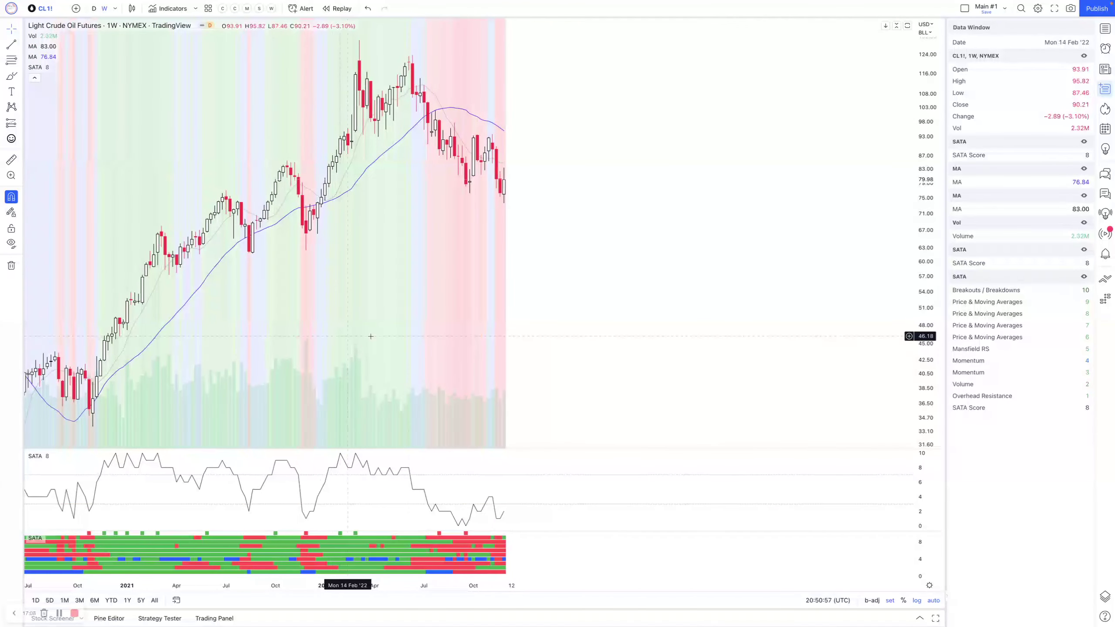
left_click_drag(466, 192, 514, 196)
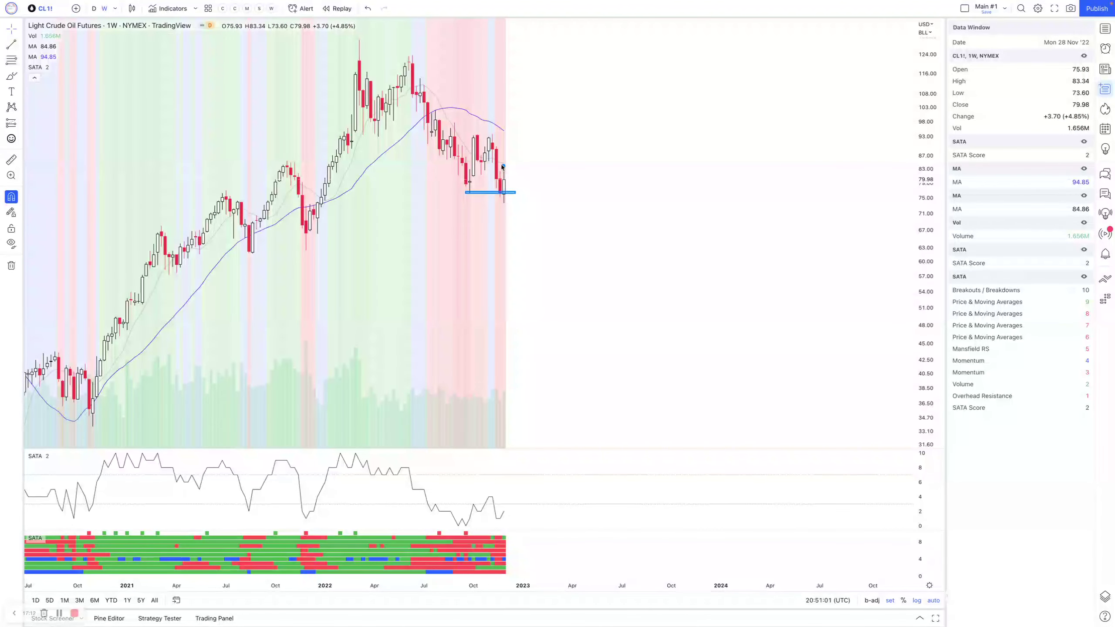
mouse_move(361, 137)
left_mouse_down()
mouse_move(500, 138)
mouse_move(462, 164)
left_mouse_up()
left_click_drag(475, 136, 482, 153)
mouse_move(506, 186)
left_mouse_down()
mouse_move(513, 180)
mouse_move(547, 235)
left_mouse_up()
key("ctrl+alt+h")
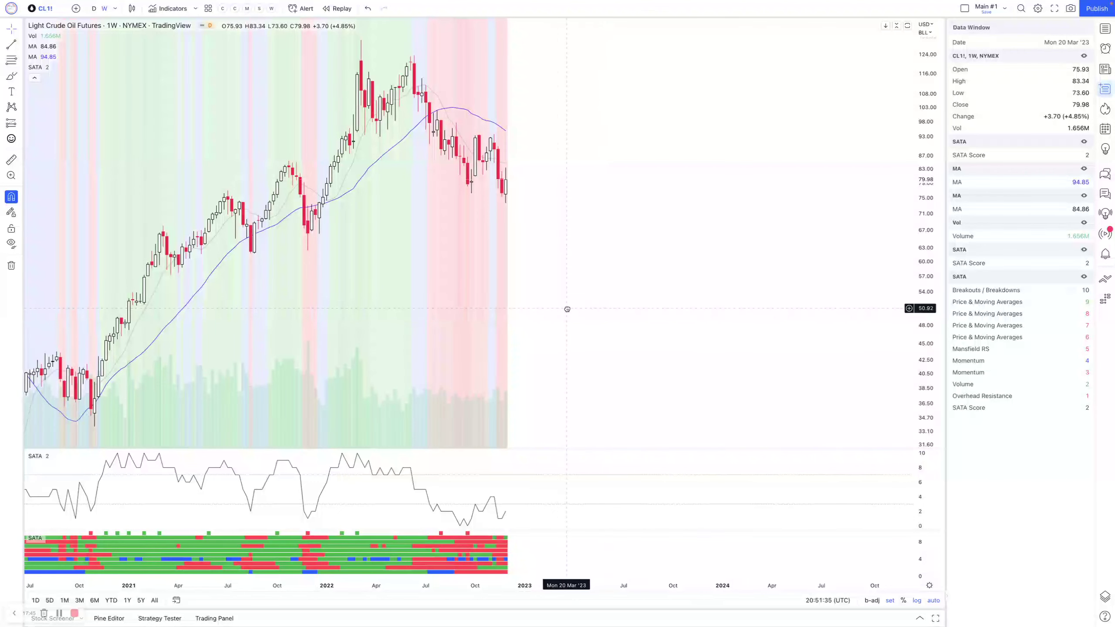
Open the weekly copper chart, mark the November high, the 2021 lows just above 4.00 and the latest candle's low, and clear the markings.
left_click_drag(446, 308, 902, 328)
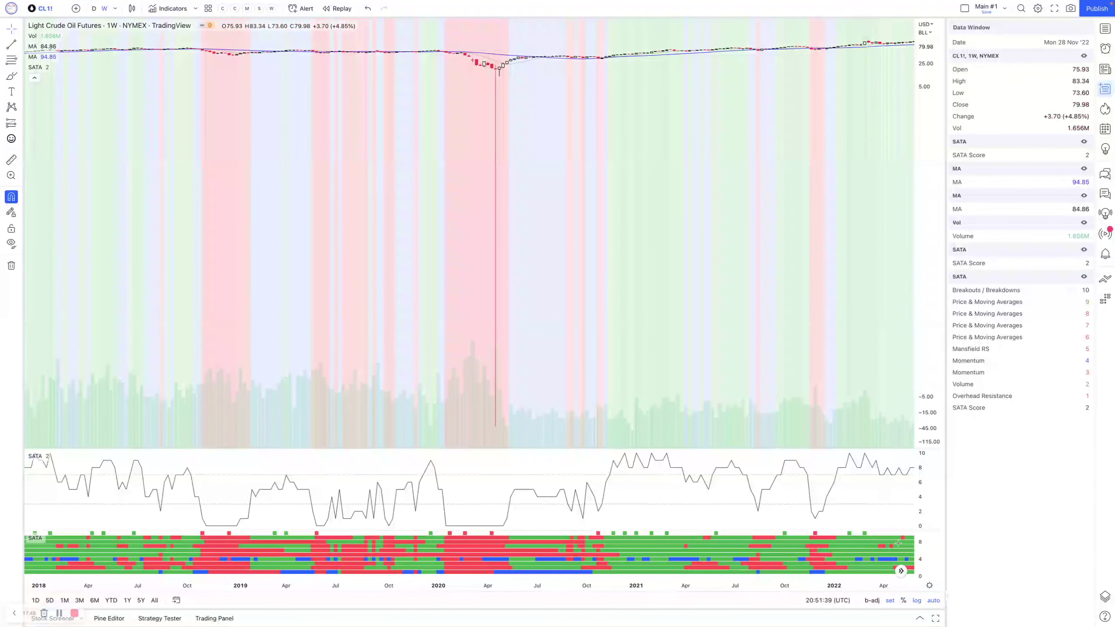
left_click(901, 571)
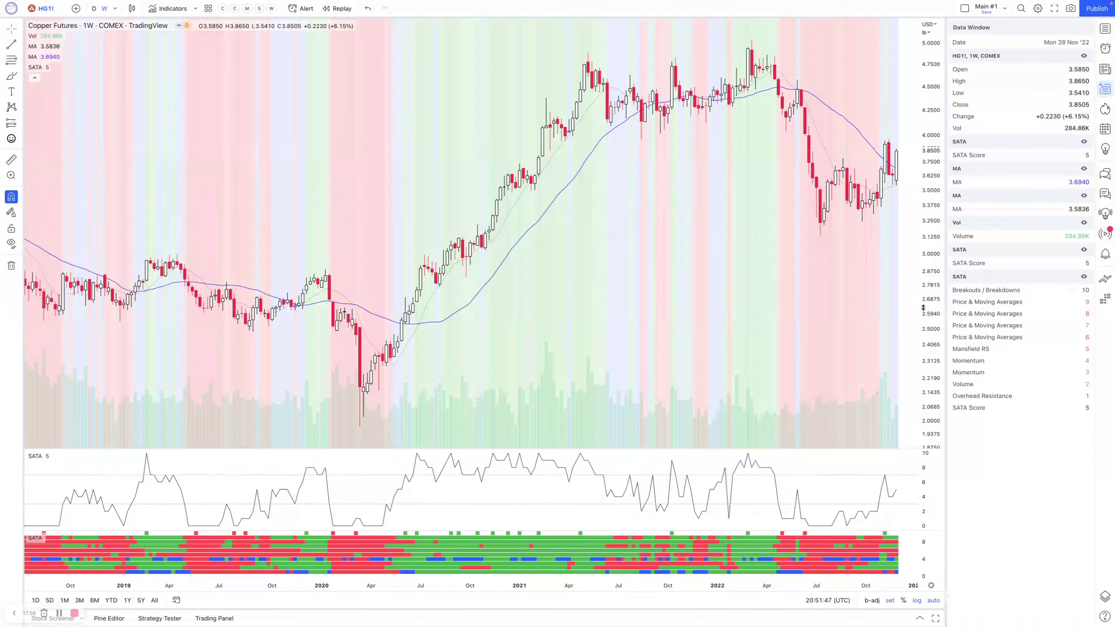
left_click(885, 142)
left_click_drag(609, 127, 922, 127)
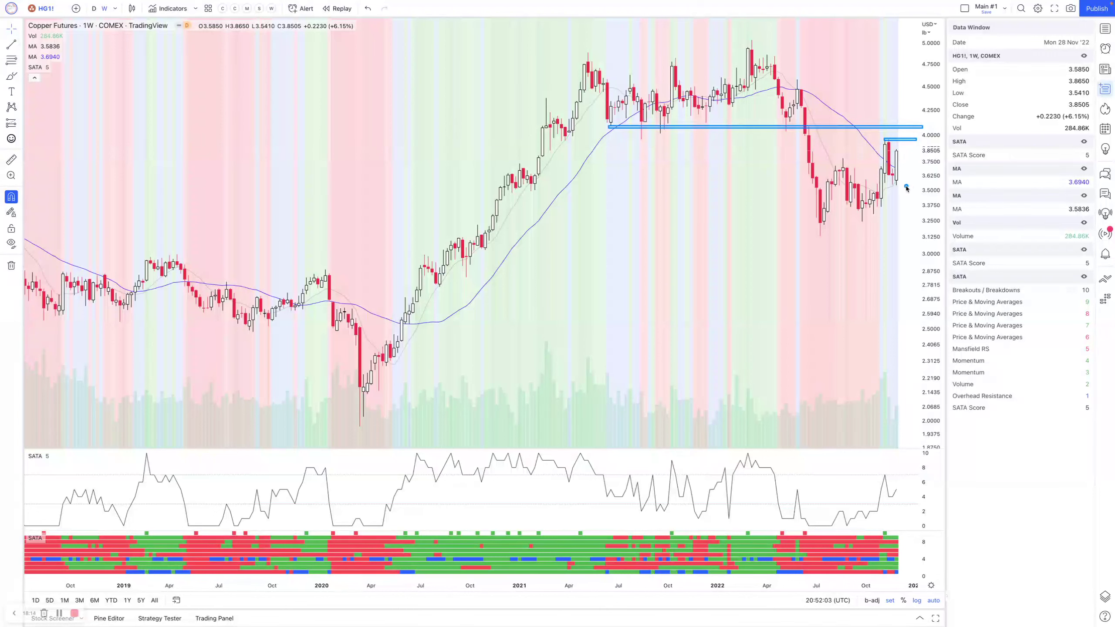
left_click_drag(893, 175, 902, 187)
key("ctrl+v")
left_click_drag(901, 122, 959, 170)
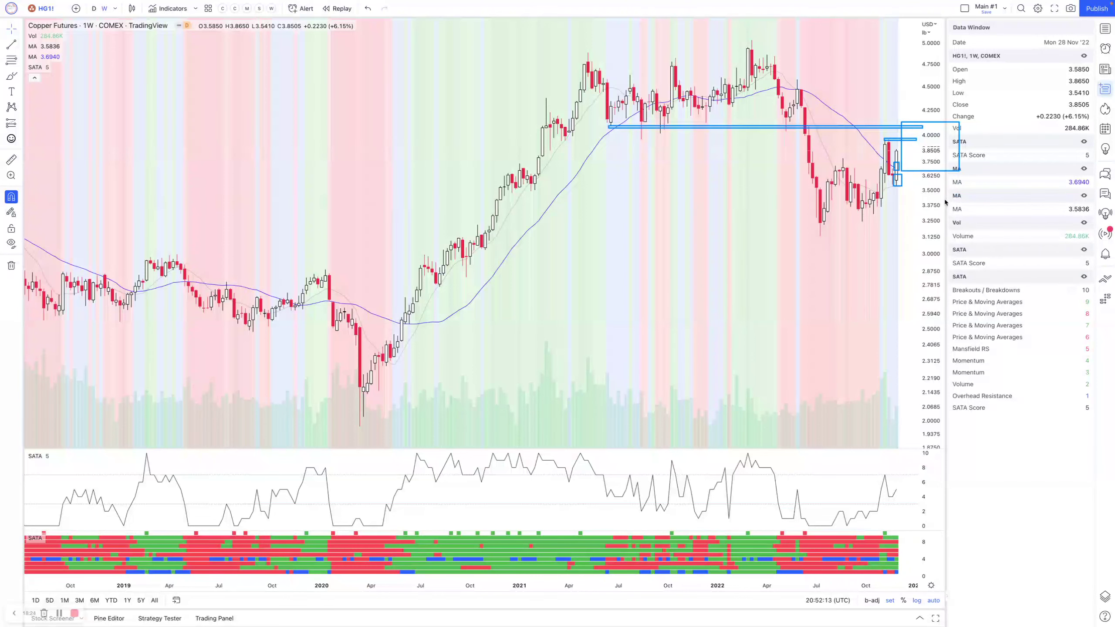
key("Escape")
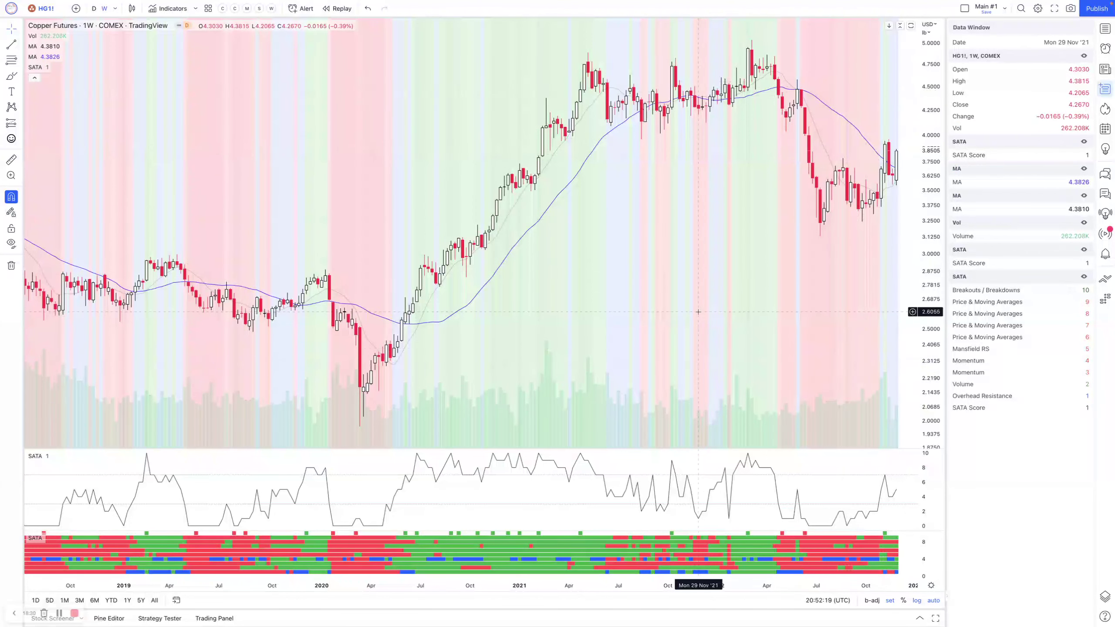
Open the weekly gold chart, mark a short level near 1790 at the latest candles and the August high, and clear the markings.
key("space")
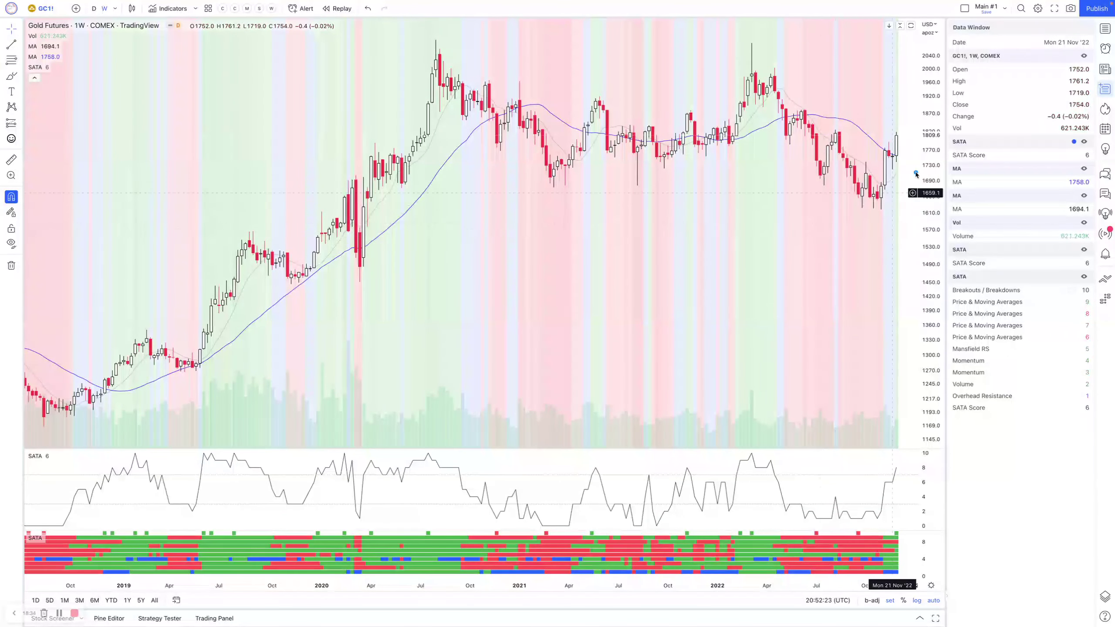
left_click(885, 142)
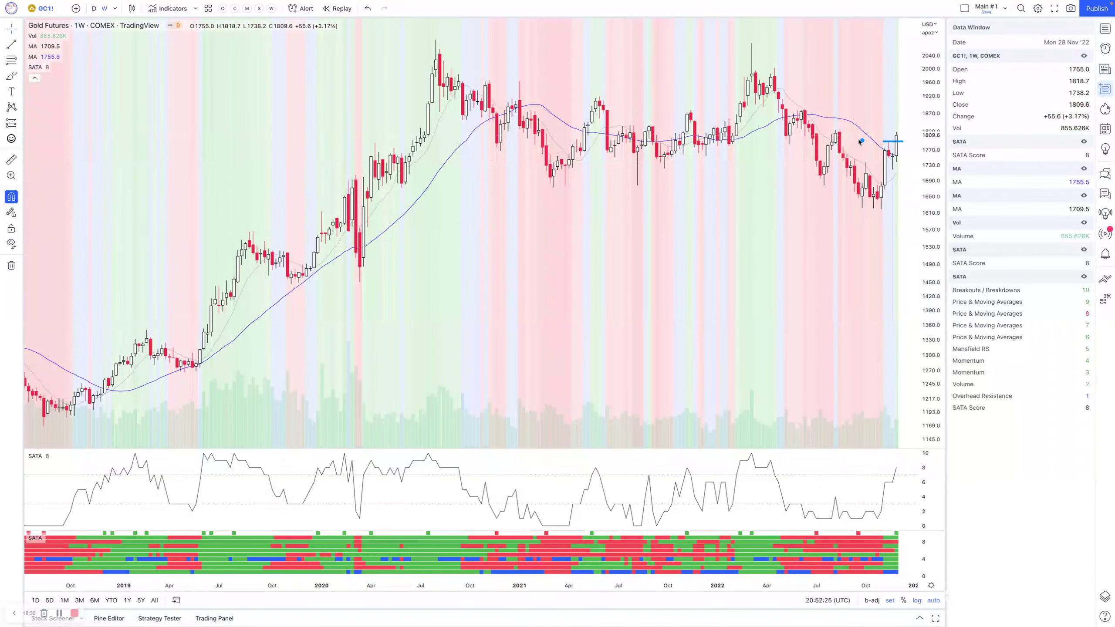
left_click(836, 131)
key("Delete")
Switch gold to daily with the Mansfield RS template, mark the August resistance near 1820, and undo the marking.
type("1d")
key("Return")
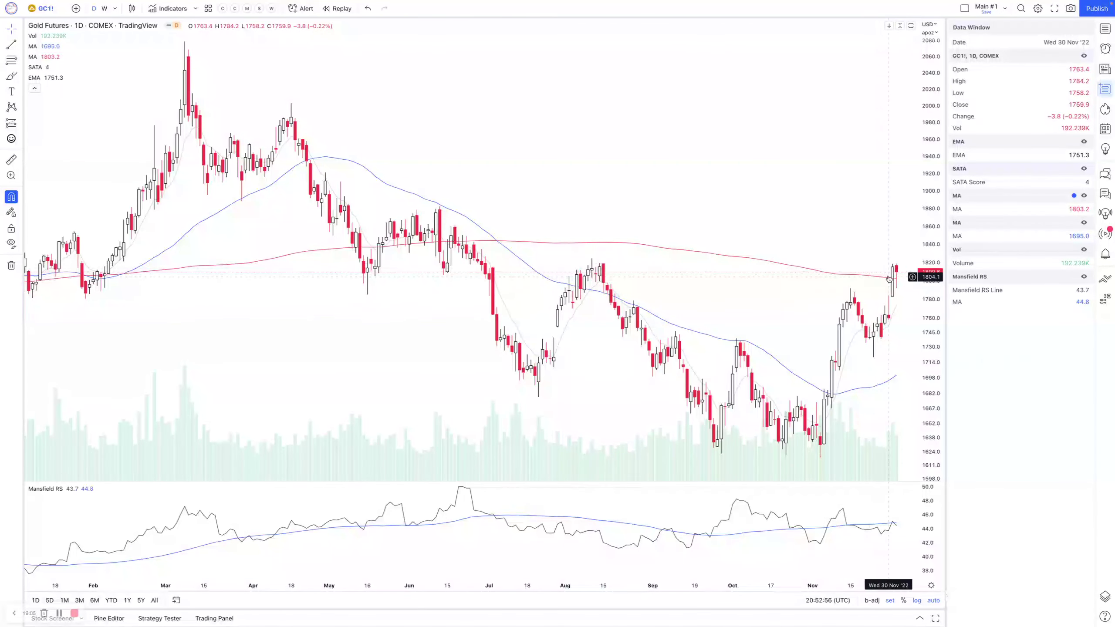
left_click_drag(593, 261, 943, 261)
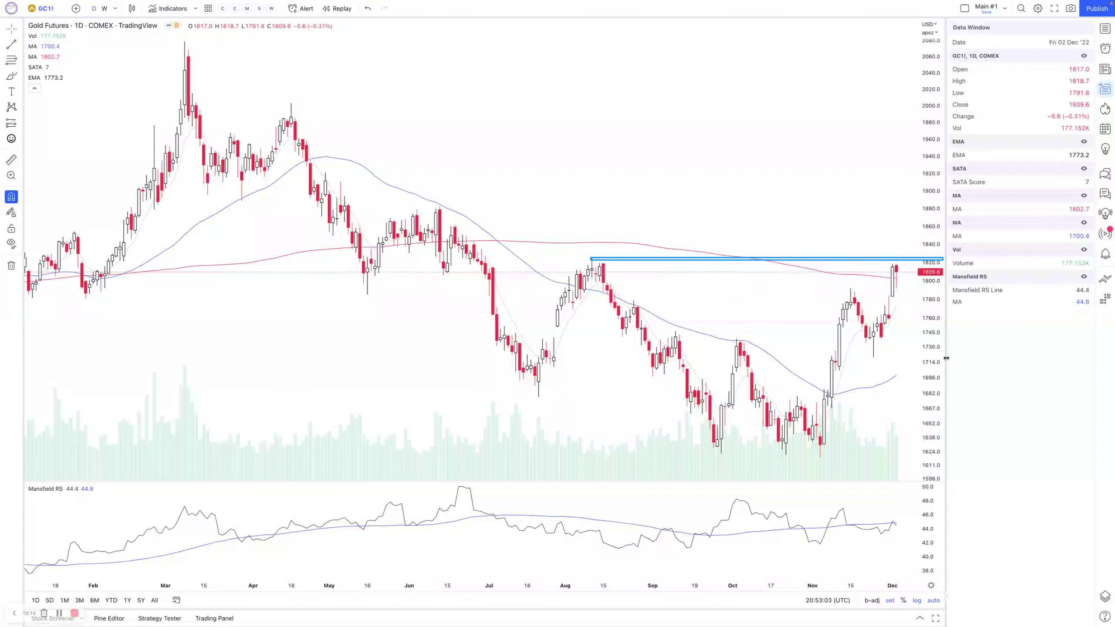
key("ctrl+z")
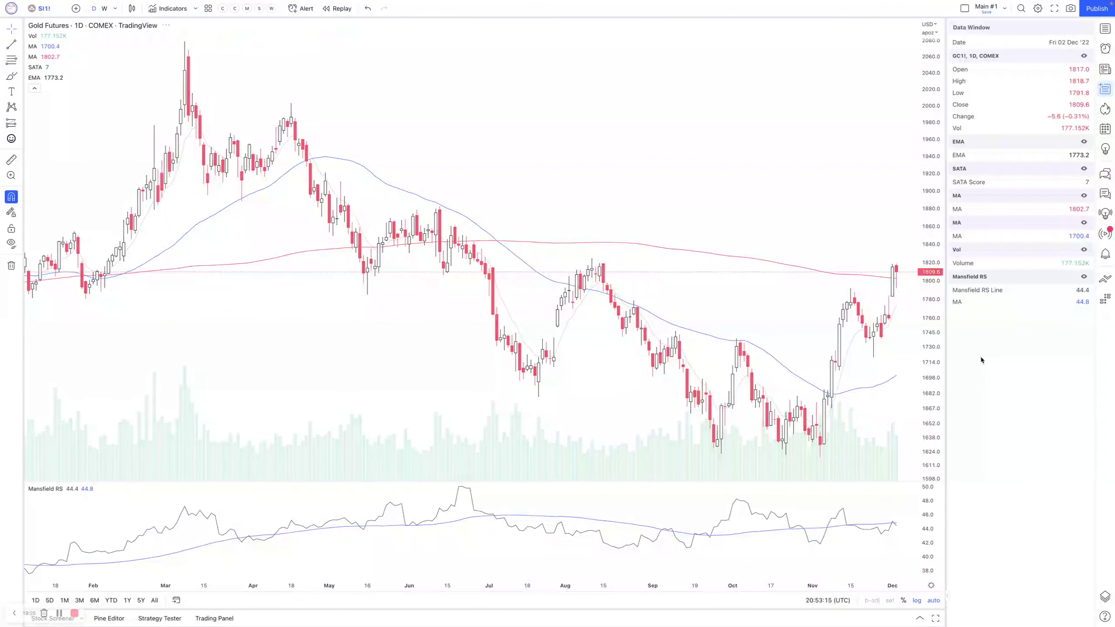
Open the daily silver chart, mark the November high level near 22.5, and clear the marking.
key("space")
left_click_drag(847, 225, 920, 228)
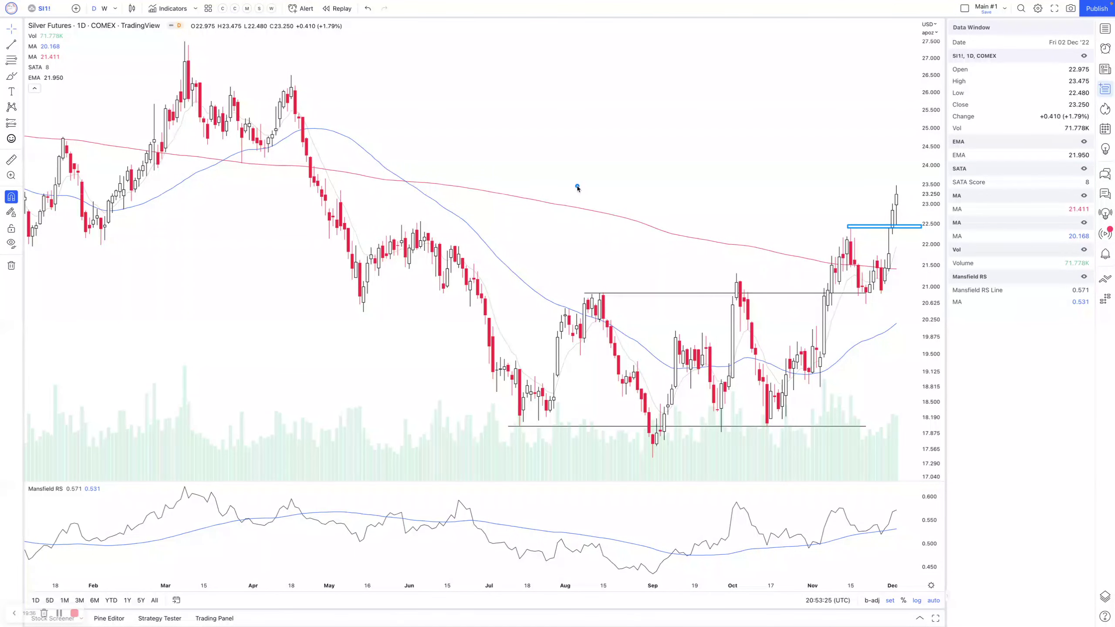
key("Delete")
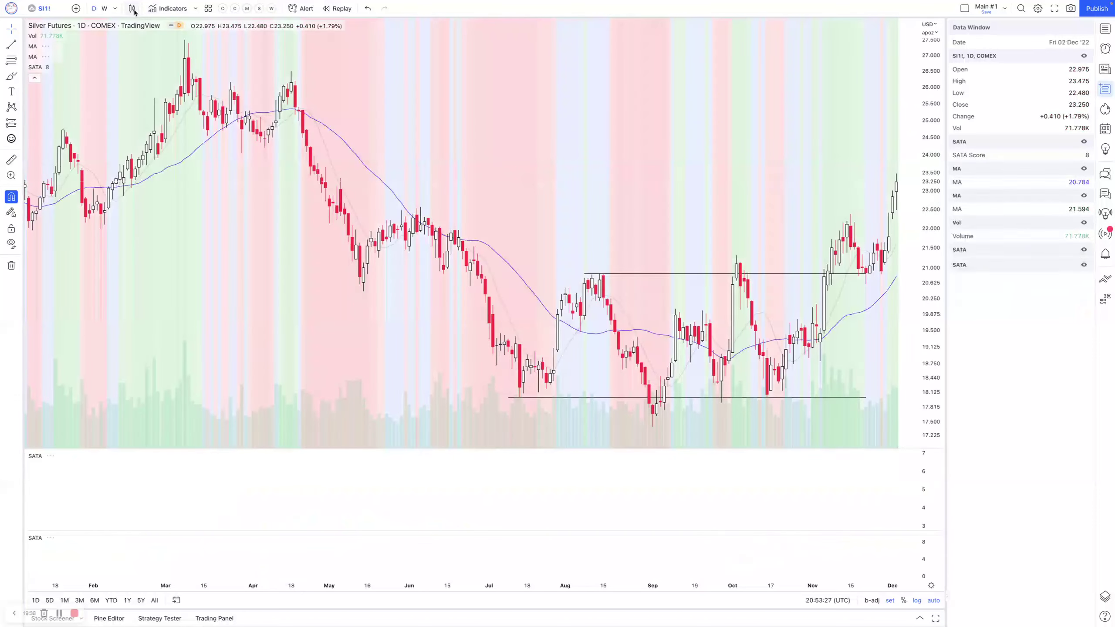
Switch silver to weekly with the SATA template and box the overhead range since mid-2020 from about 22.5 to 28.5.
type("1W")
key("Return")
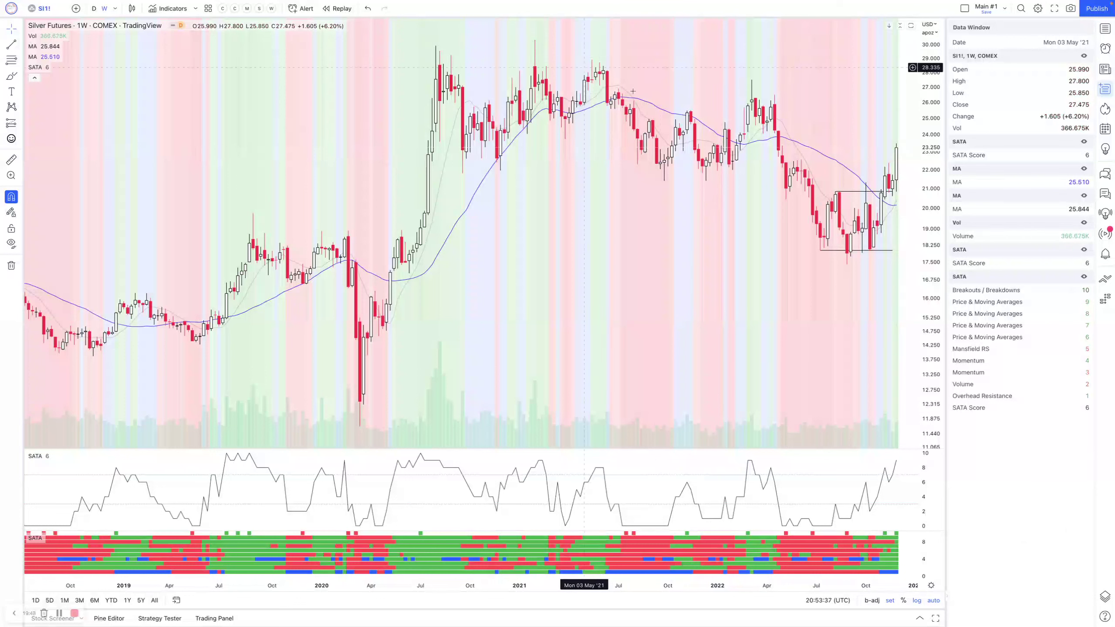
mouse_move(421, 64)
left_mouse_down()
mouse_move(809, 194)
mouse_move(786, 164)
mouse_move(918, 161)
left_mouse_up()
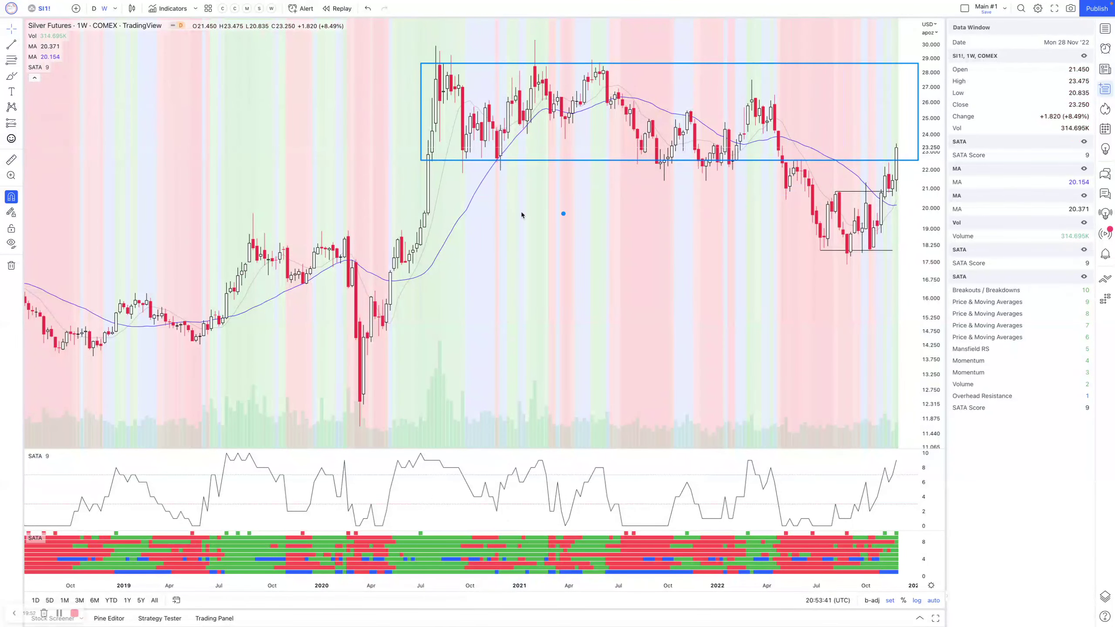
Clear the overhead range box from the weekly silver chart and mark a short level near 22.3 at the latest candles.
key("ctrl+z")
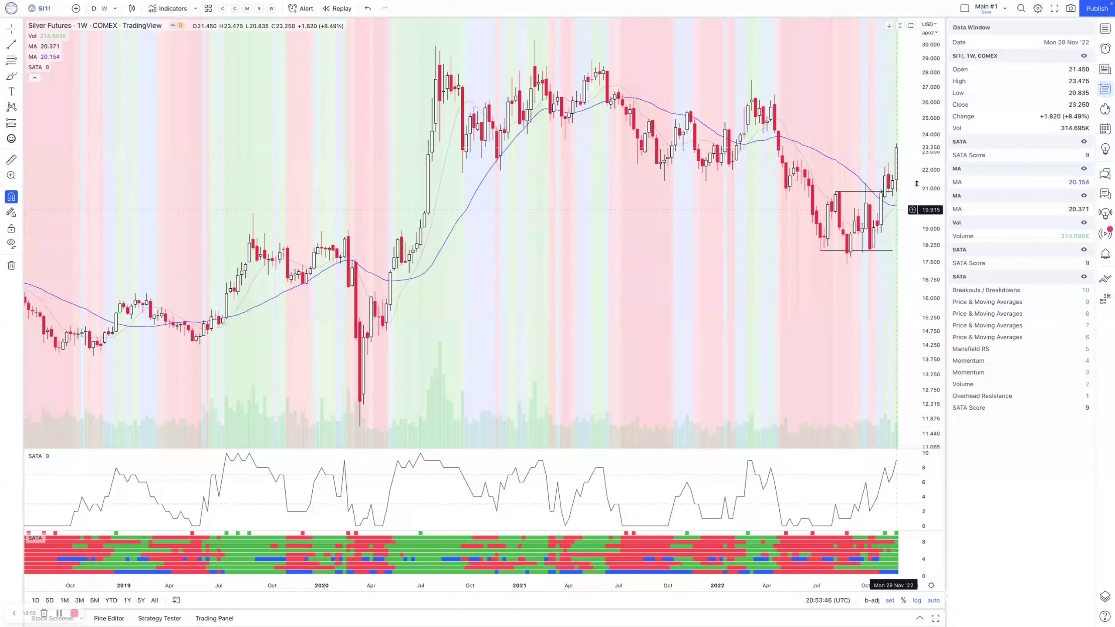
left_click_drag(883, 164, 905, 167)
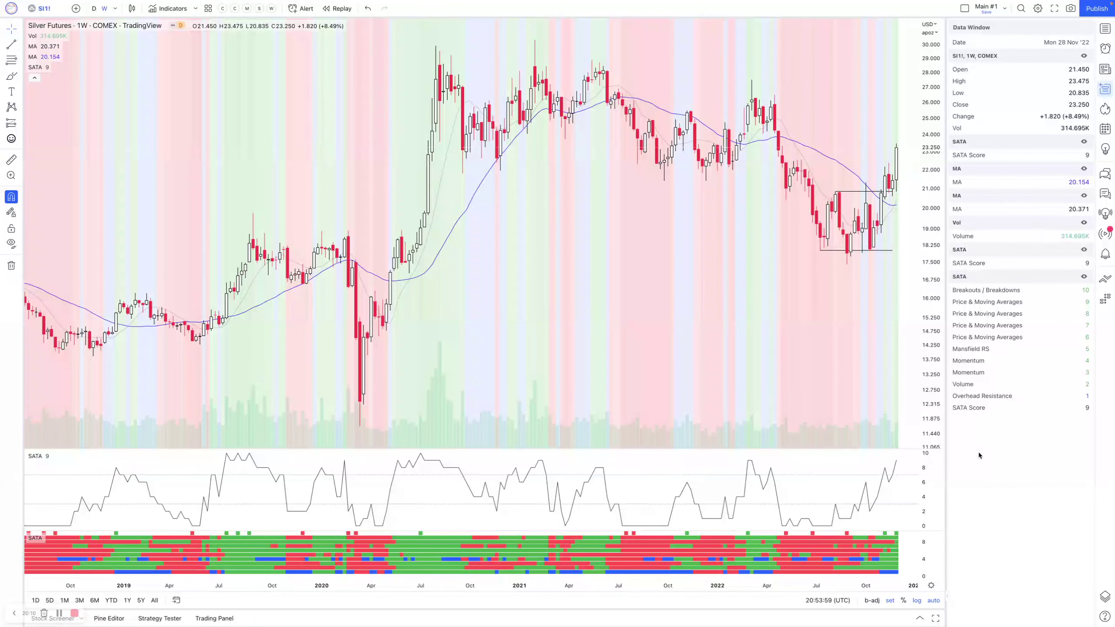
Open the weekly Euro Stoxx 50 futures chart, box the latest candles from about 3770 to 4040, and undo the box.
key("space")
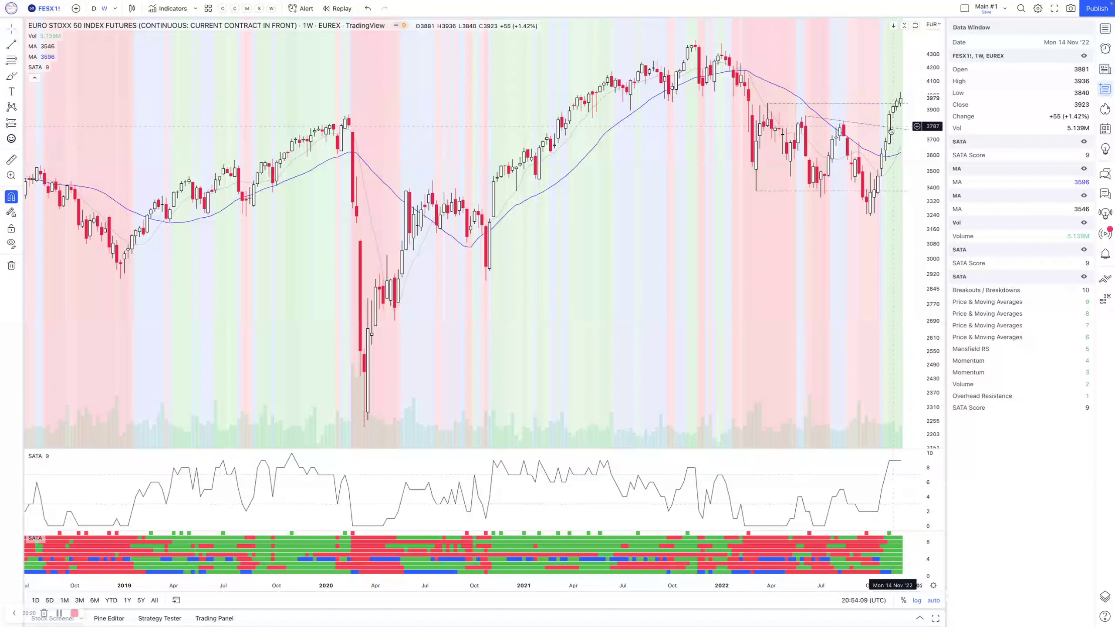
left_click_drag(887, 129, 907, 89)
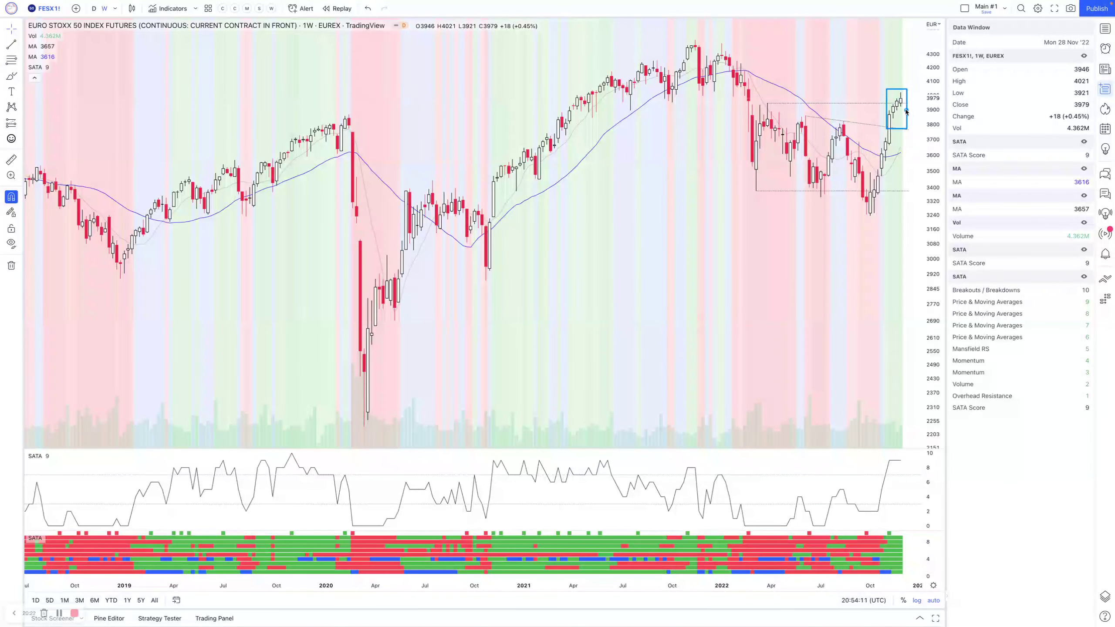
key("ctrl+z")
Box the moving average area near 3600, the overhead level near 3980 since autumn 2021, and the 2021 highs near 4250, and clear the boxes.
left_click_drag(894, 157, 904, 141)
left_click_drag(644, 100, 916, 96)
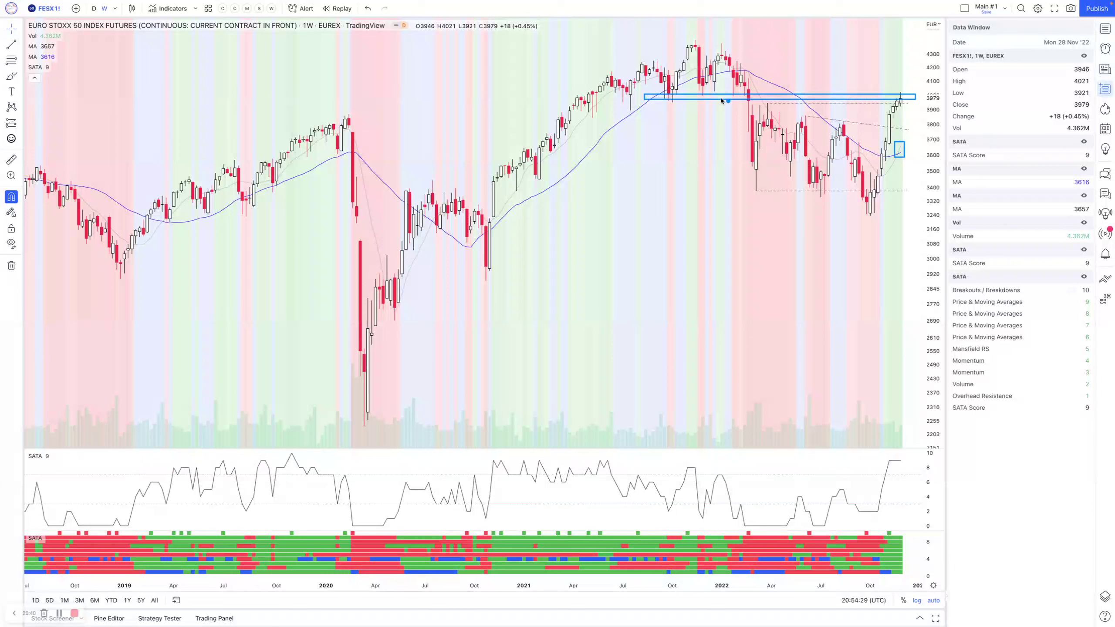
mouse_move(636, 61)
left_mouse_down()
mouse_move(708, 45)
mouse_move(732, 53)
left_mouse_up()
key("Escape")
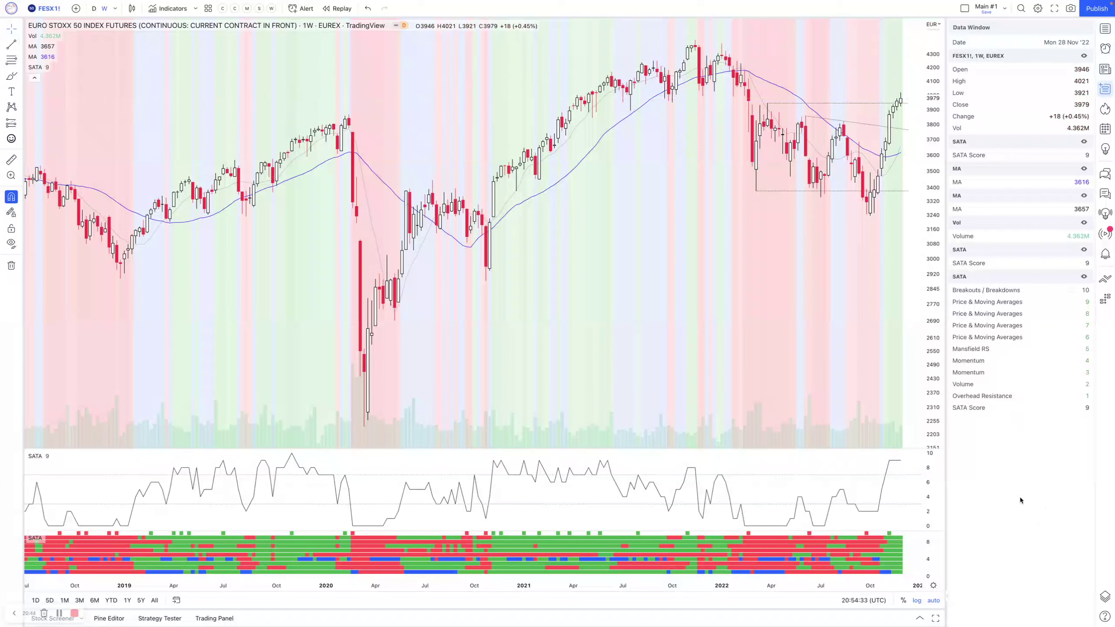
Switch to the daily VIX chart on StockCharts and mark the decline from mid-October to December and the area just after the latest candles.
key("ctrl+Tab")
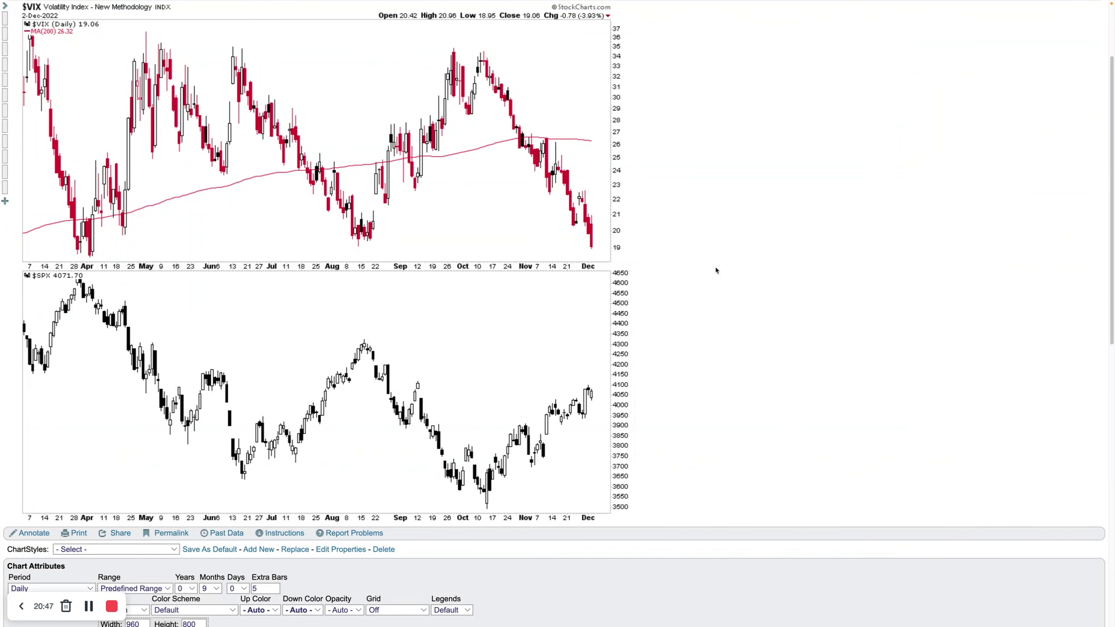
left_click_drag(508, 88, 592, 212)
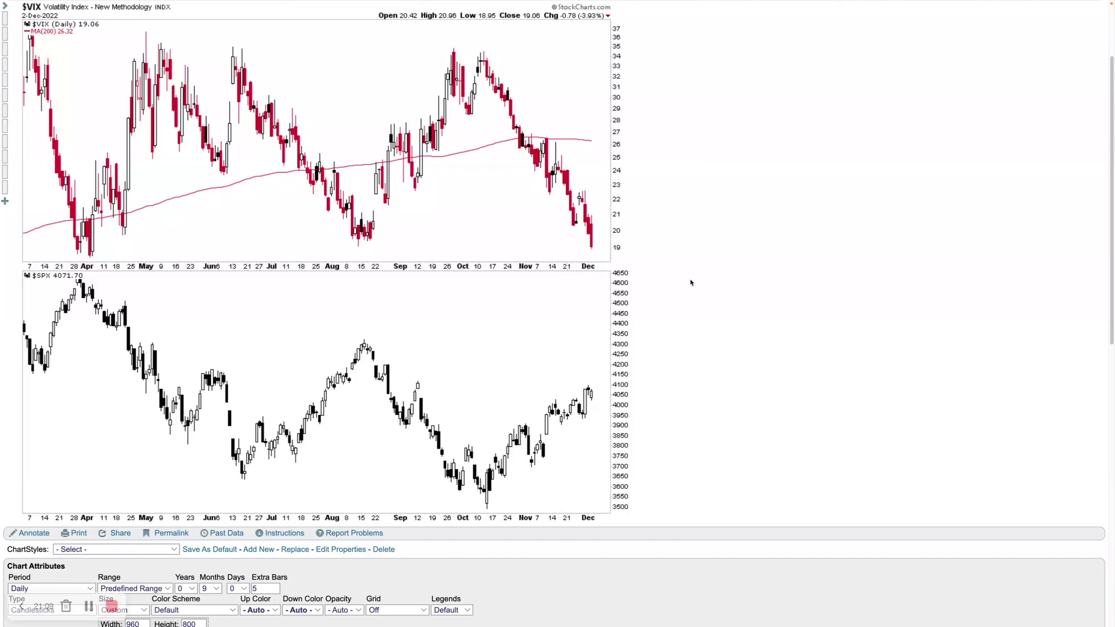
left_click_drag(598, 239, 608, 196)
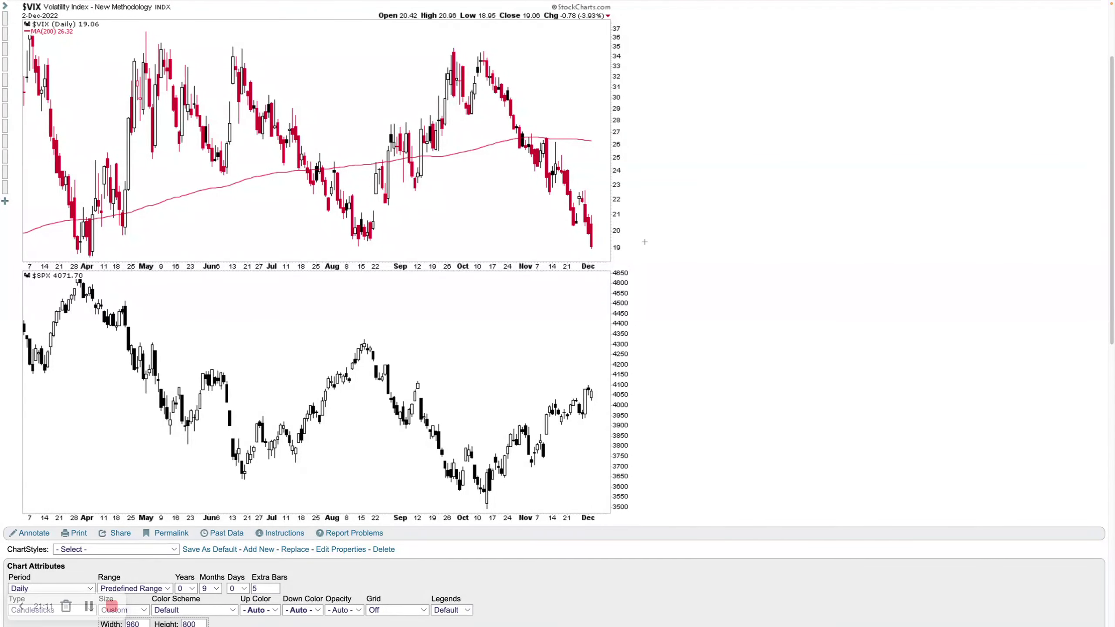